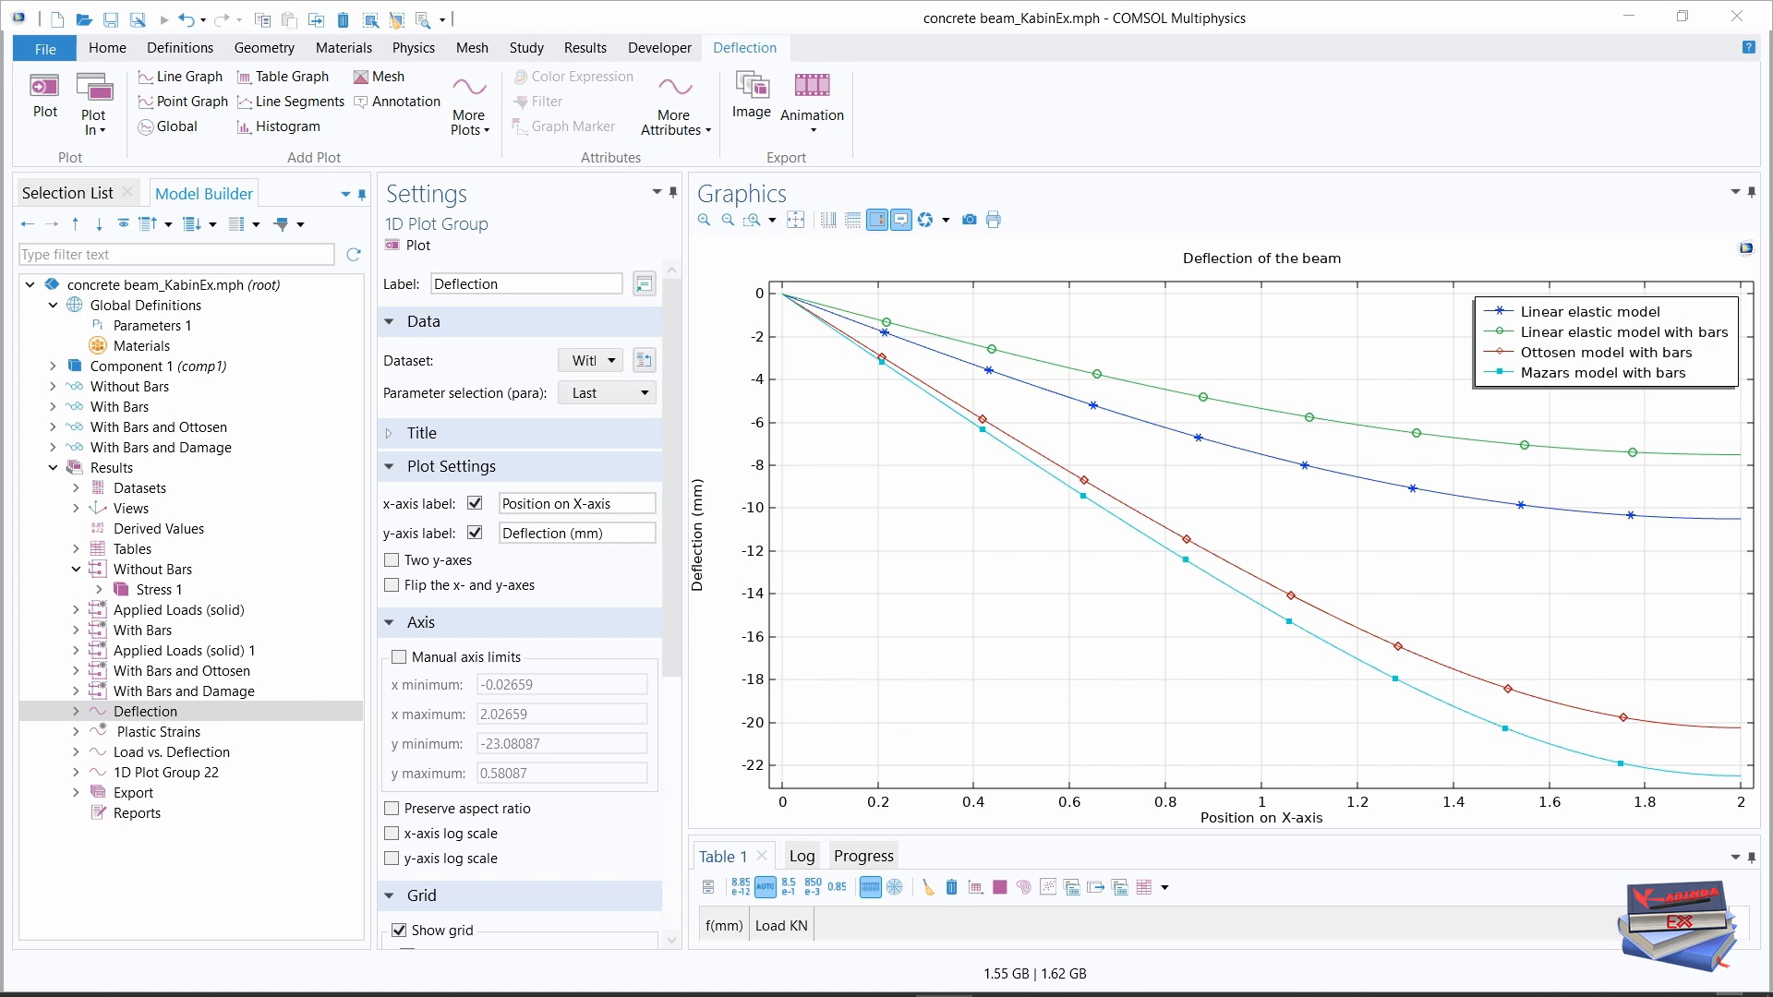
# Step: Display the von Mises stress plot of the beam without bars in the default 3D view
pyautogui.click(154, 591)
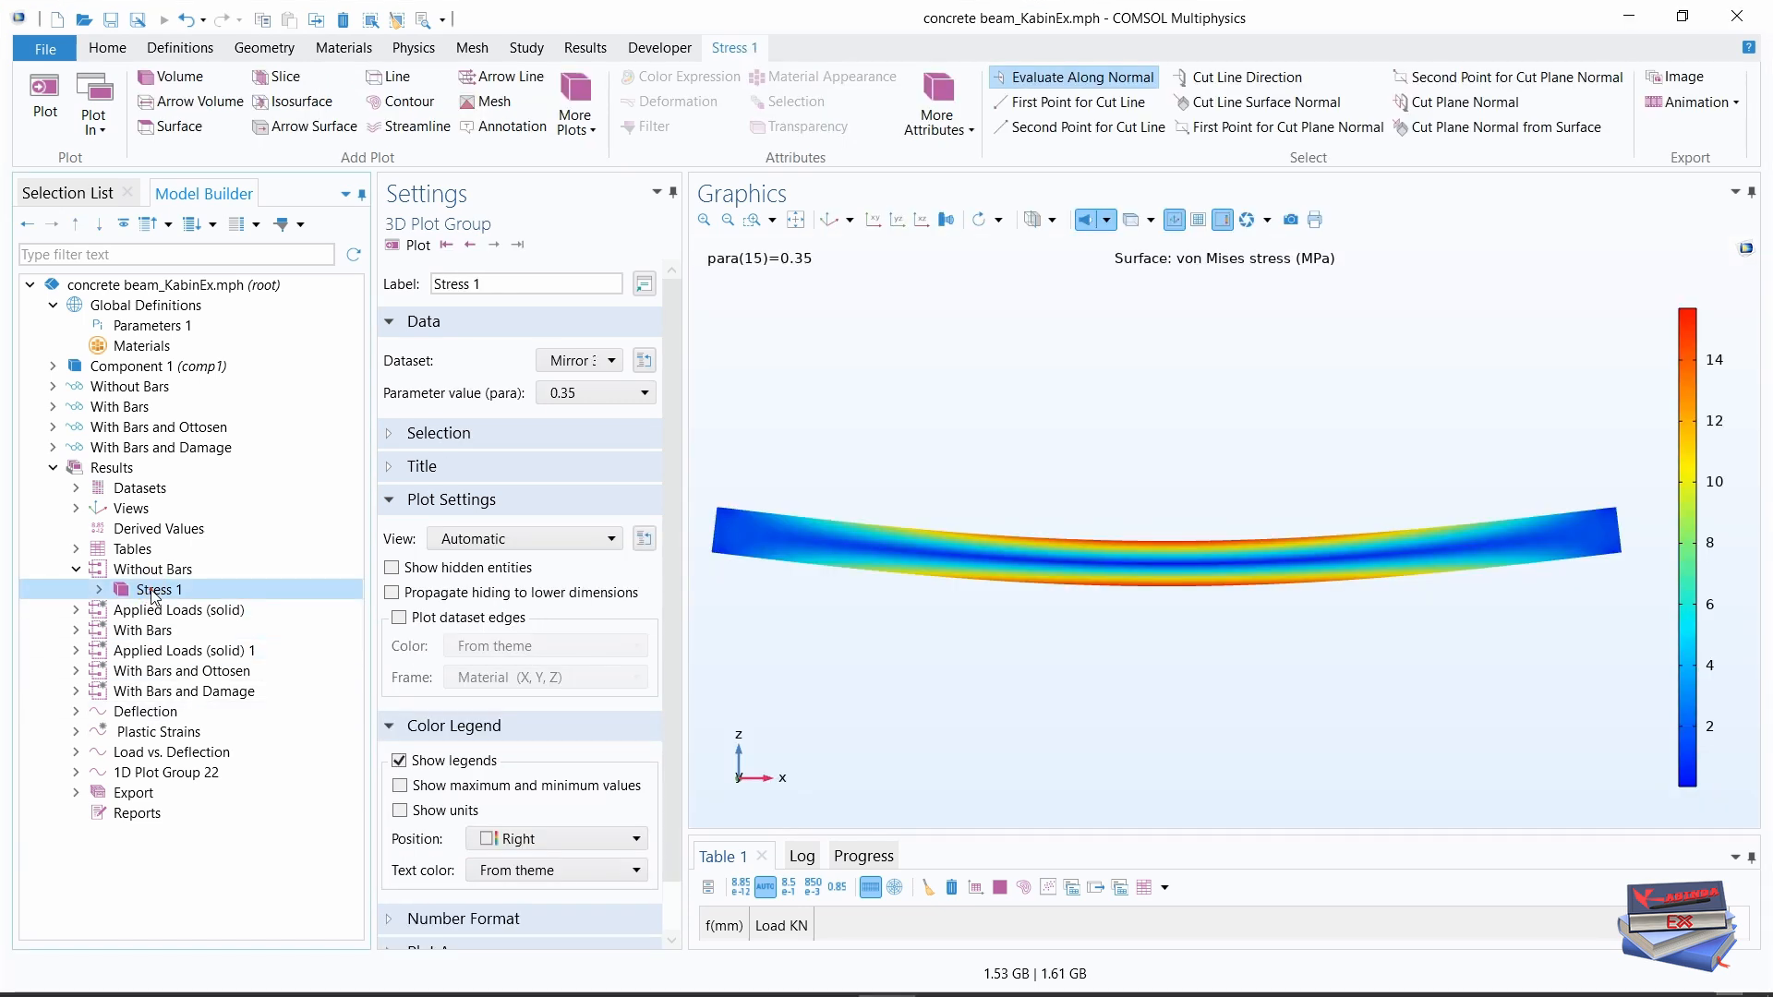
pyautogui.click(829, 220)
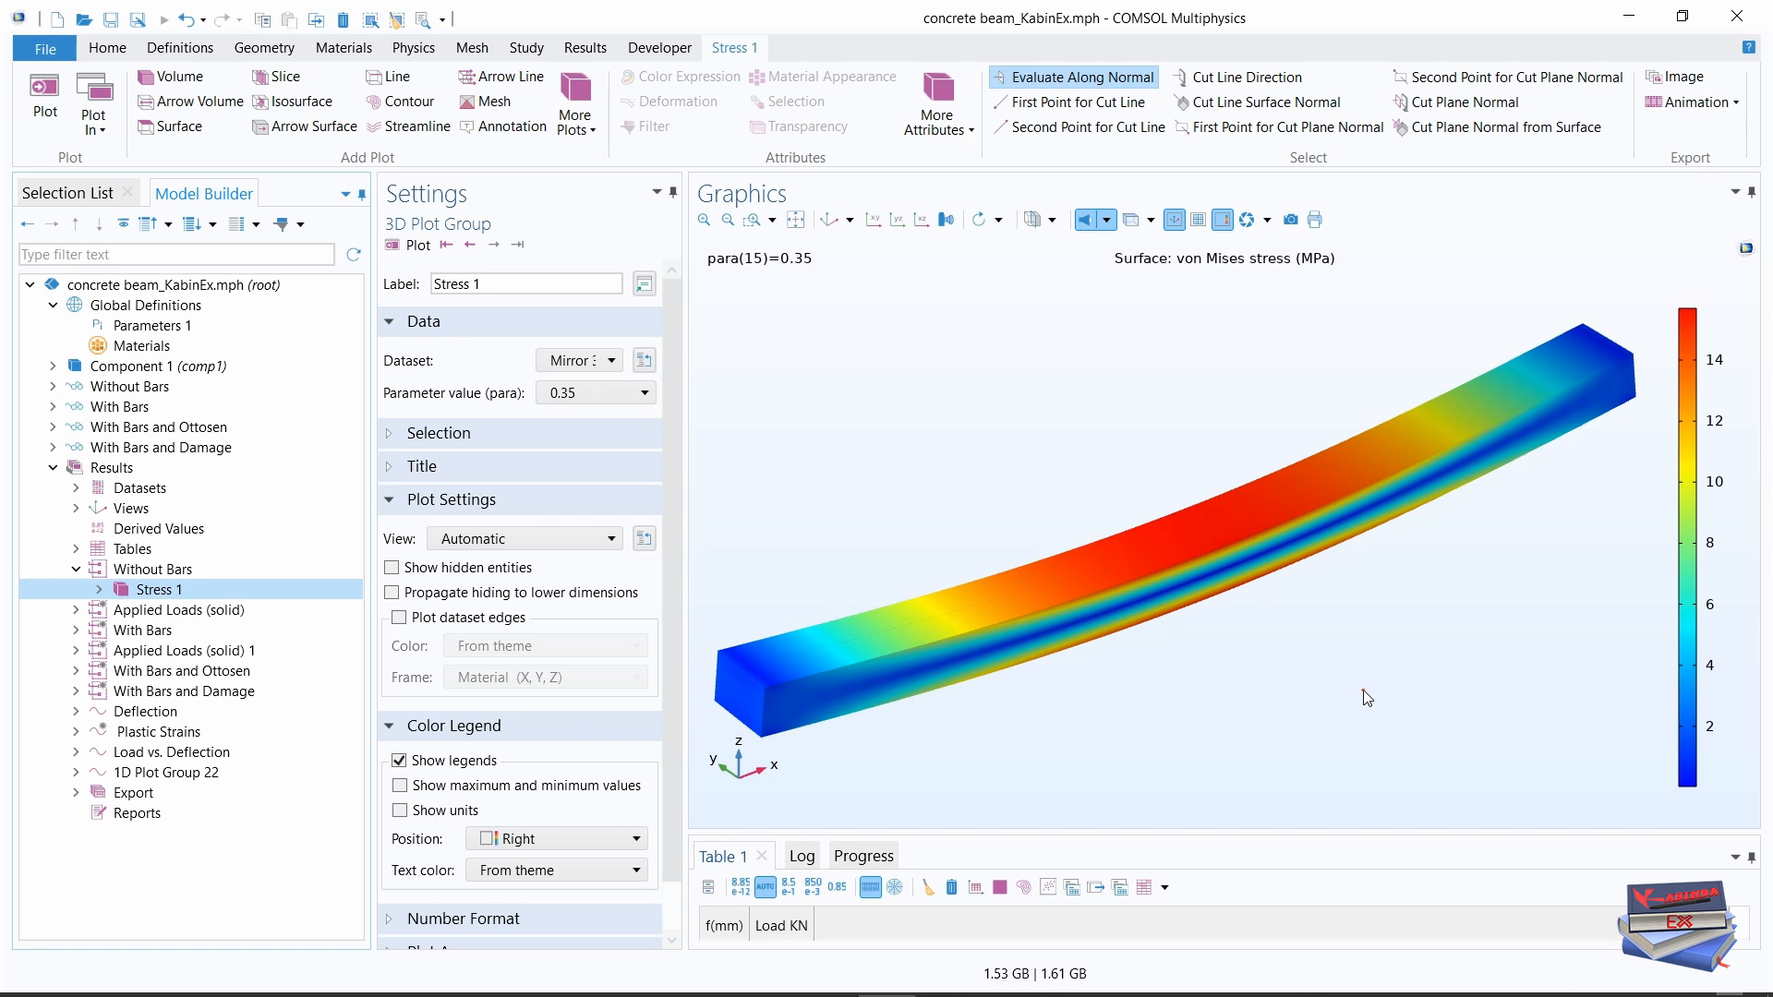
pyautogui.click(944, 996)
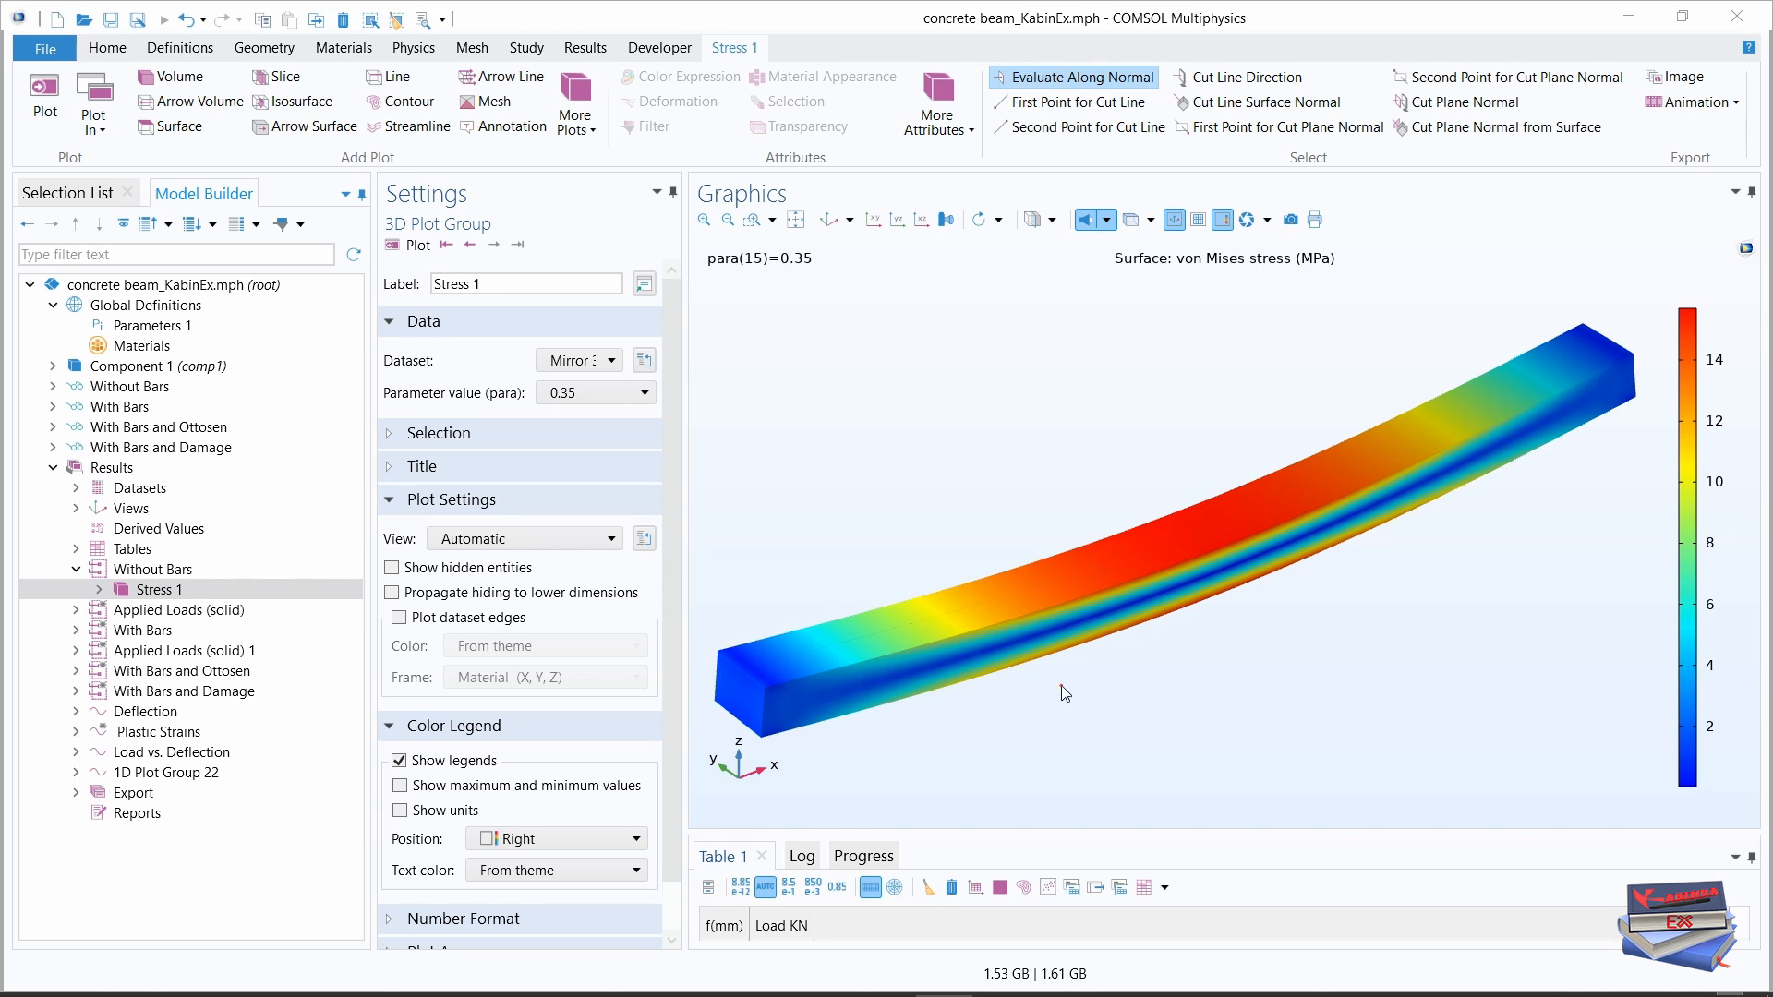
# Step: Display the Stress 2 plot from the With Bars results group in the default 3D view
pyautogui.click(76, 629)
pyautogui.click(152, 651)
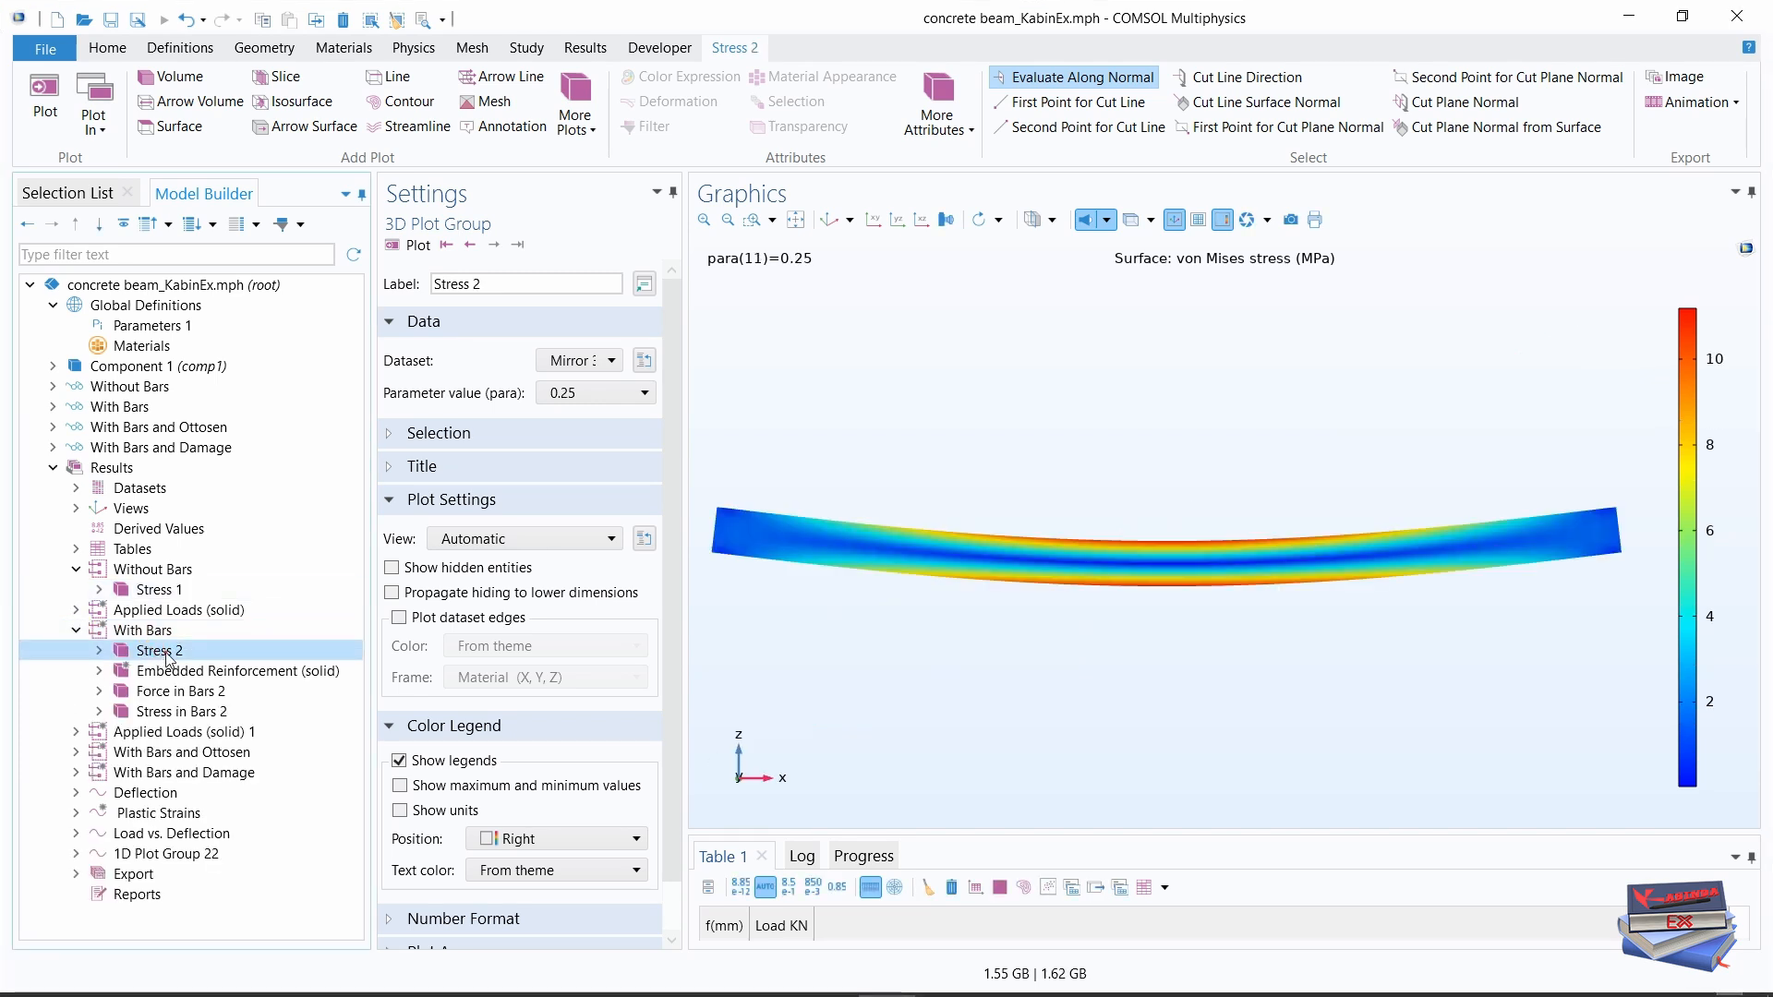
pyautogui.click(829, 222)
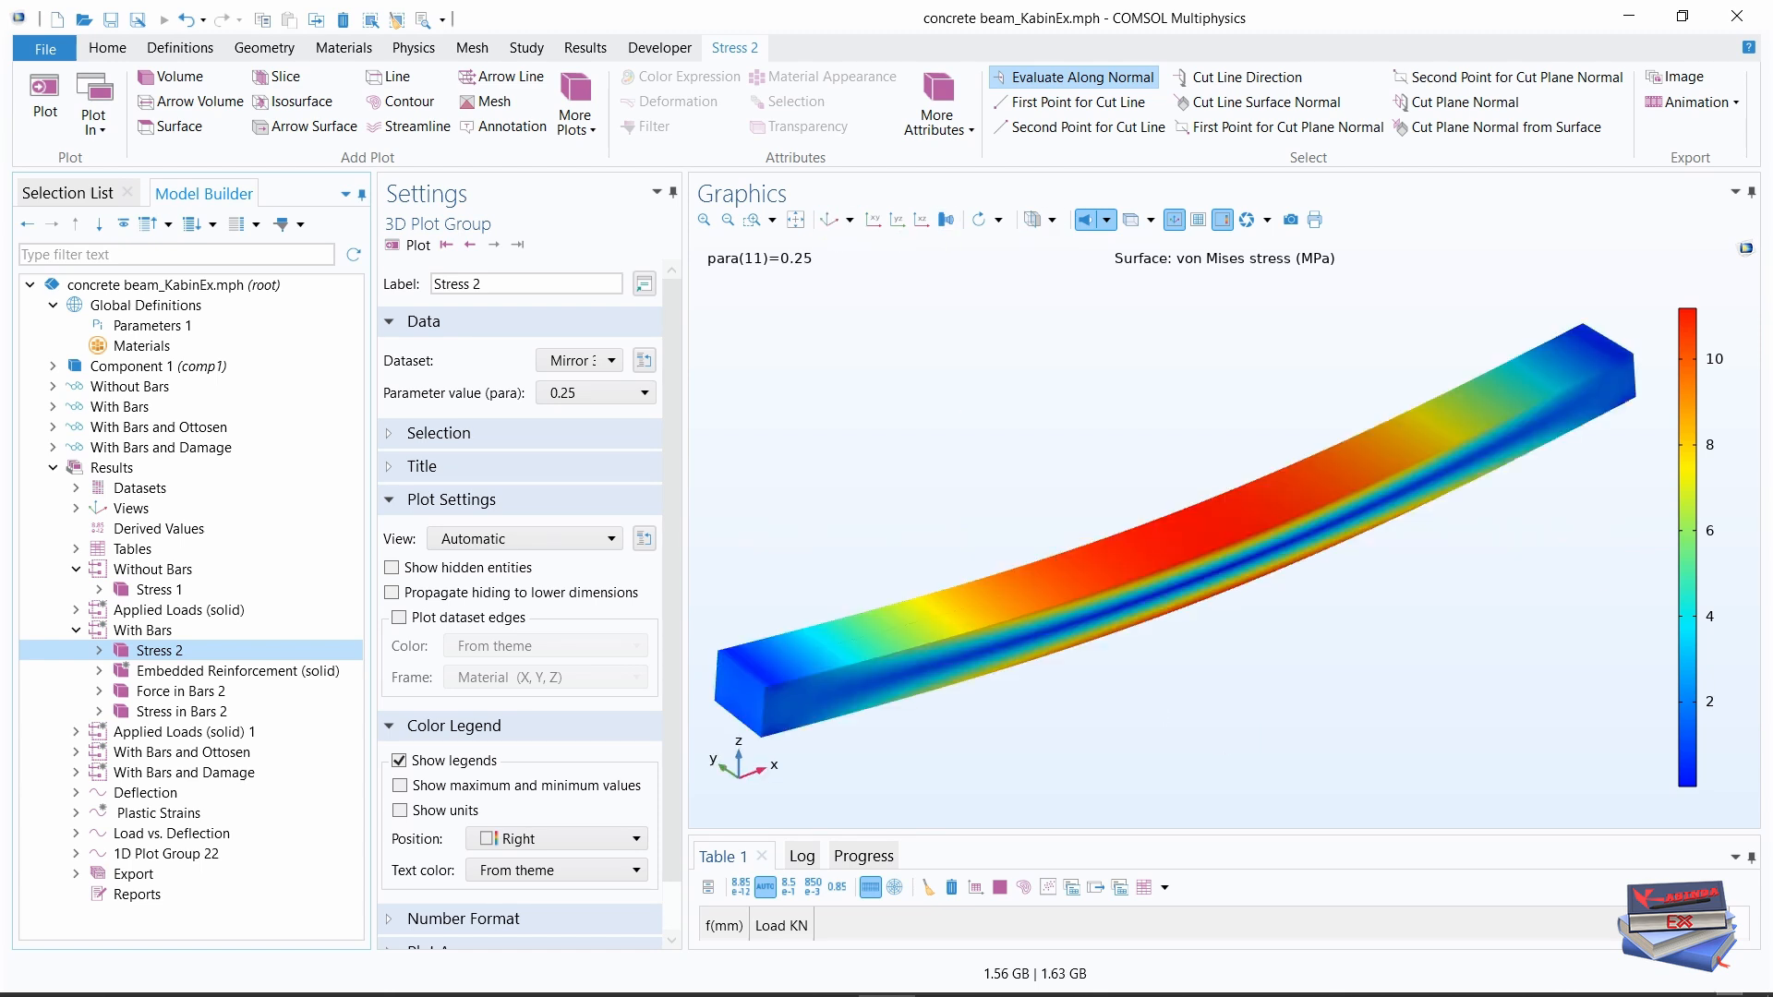
pyautogui.click(944, 995)
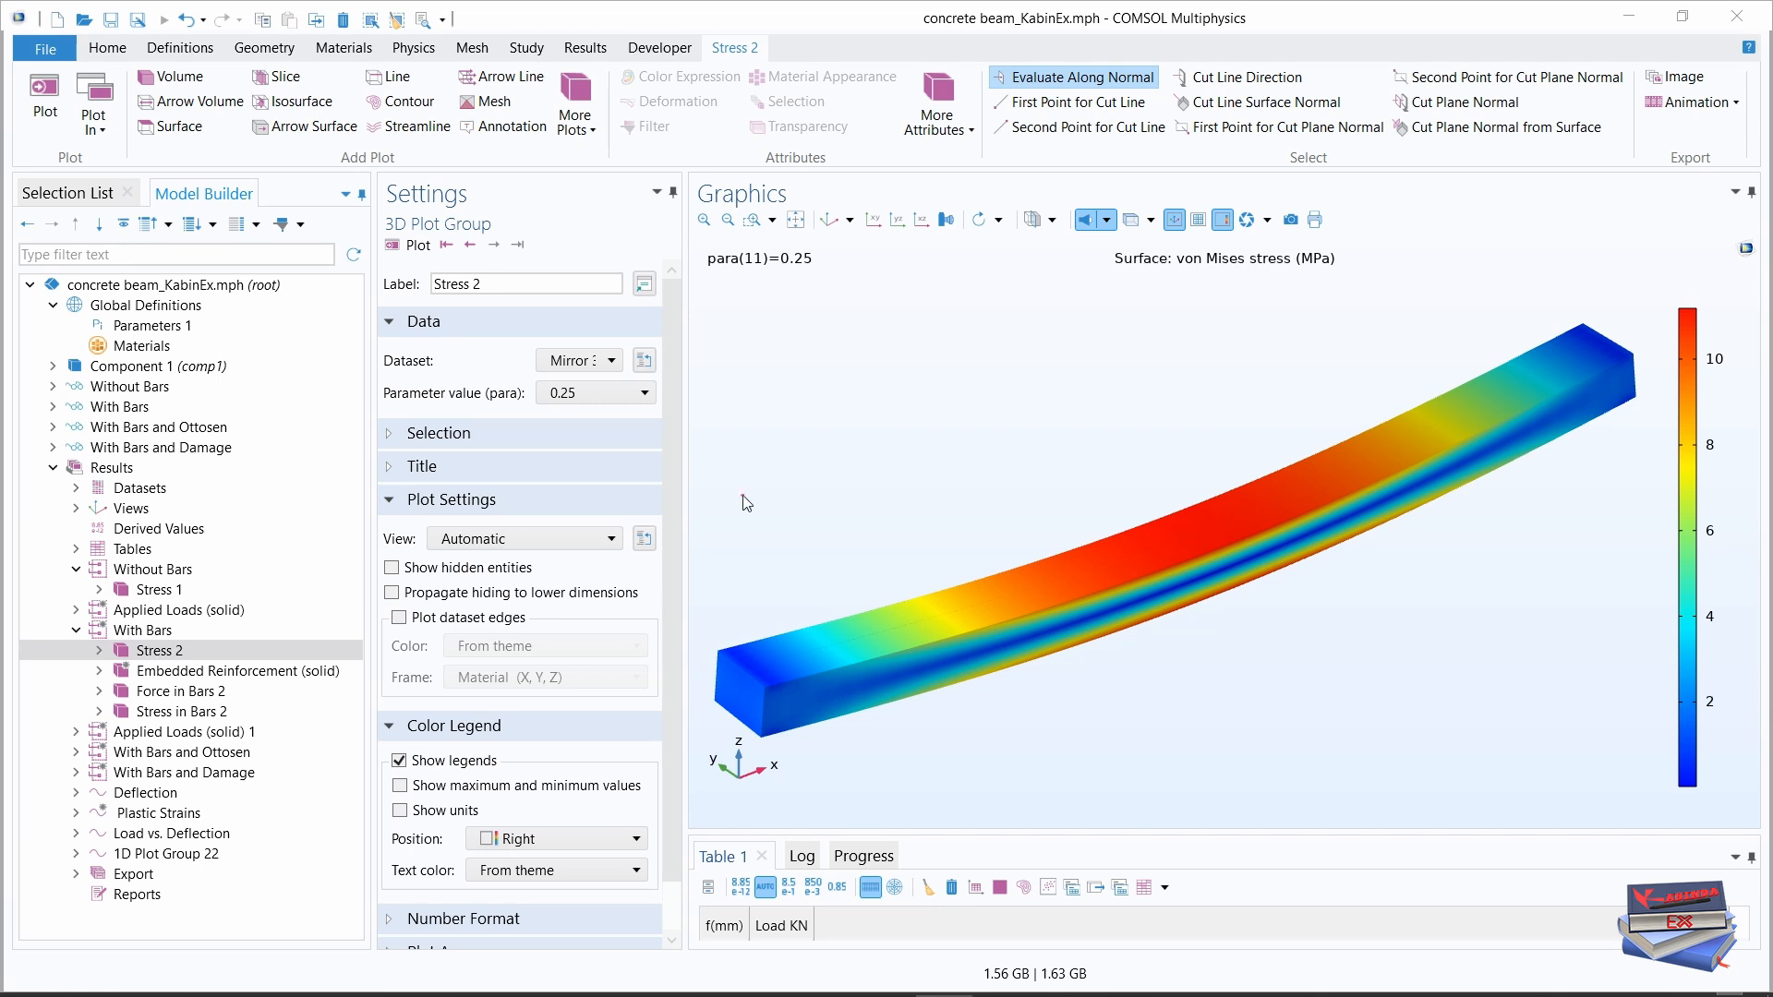
# Step: Widen the settings area and plot Stress 2 at parameter value 0.1
pyautogui.moveTo(684, 485); pyautogui.dragTo(787, 483)
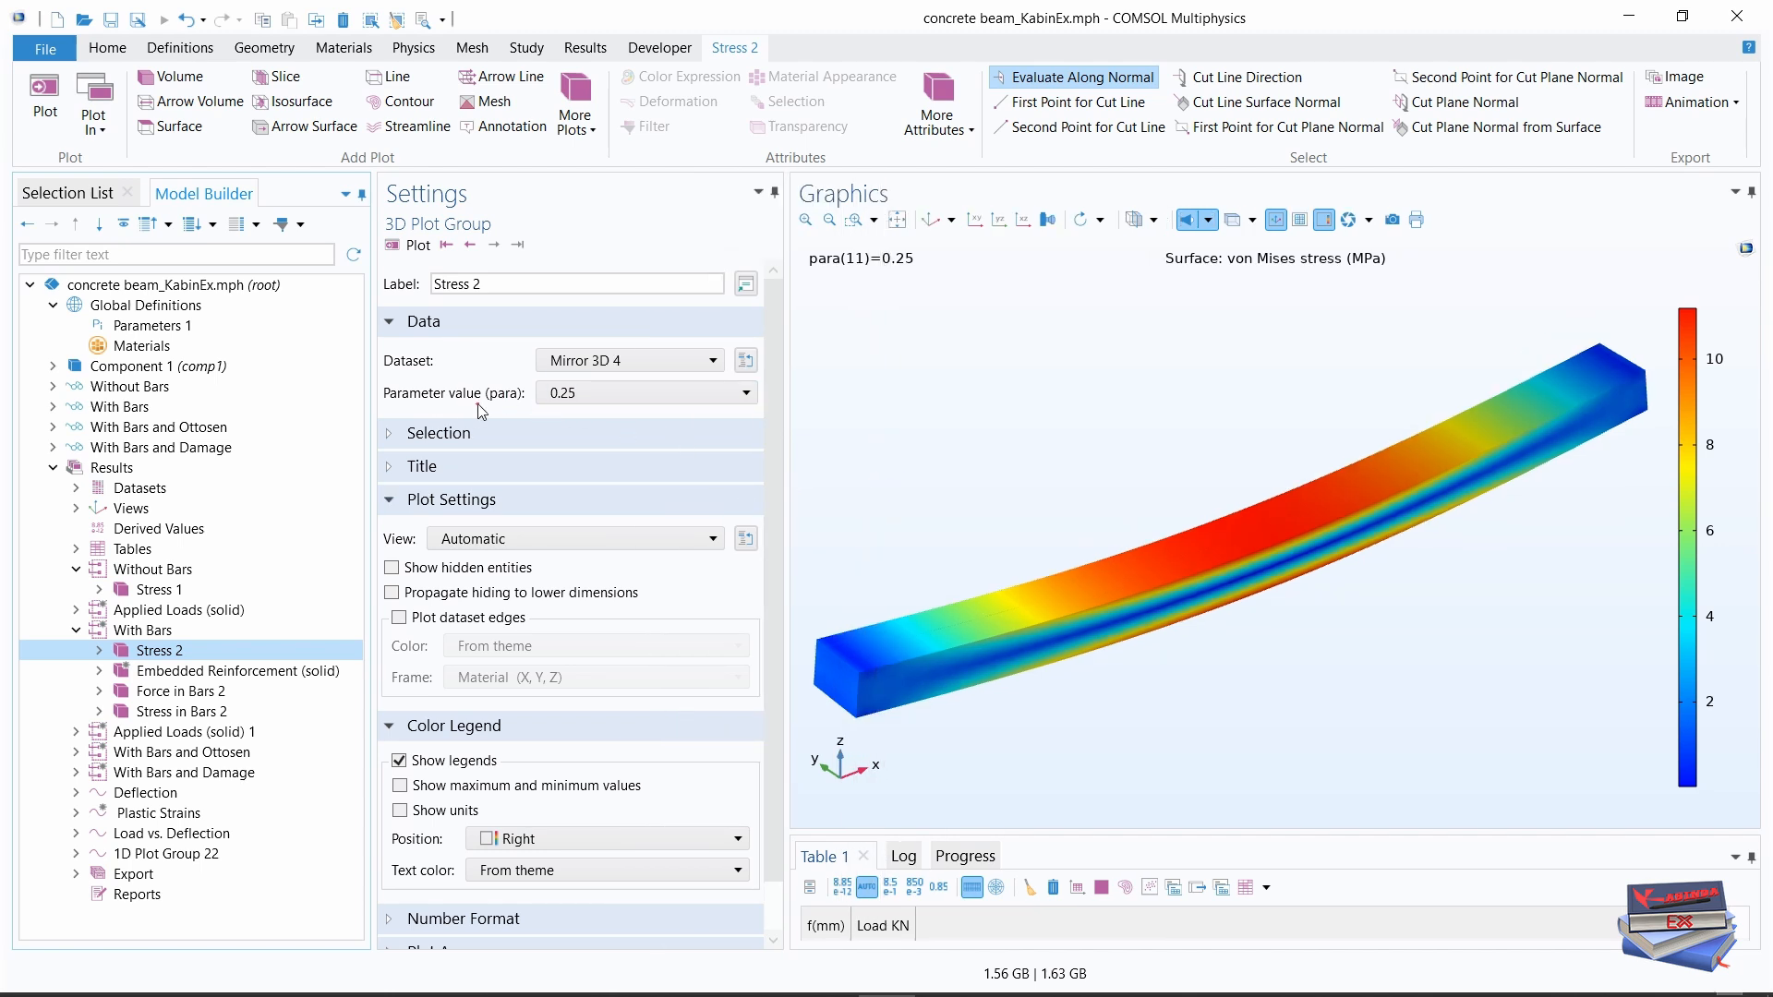
pyautogui.click(746, 395)
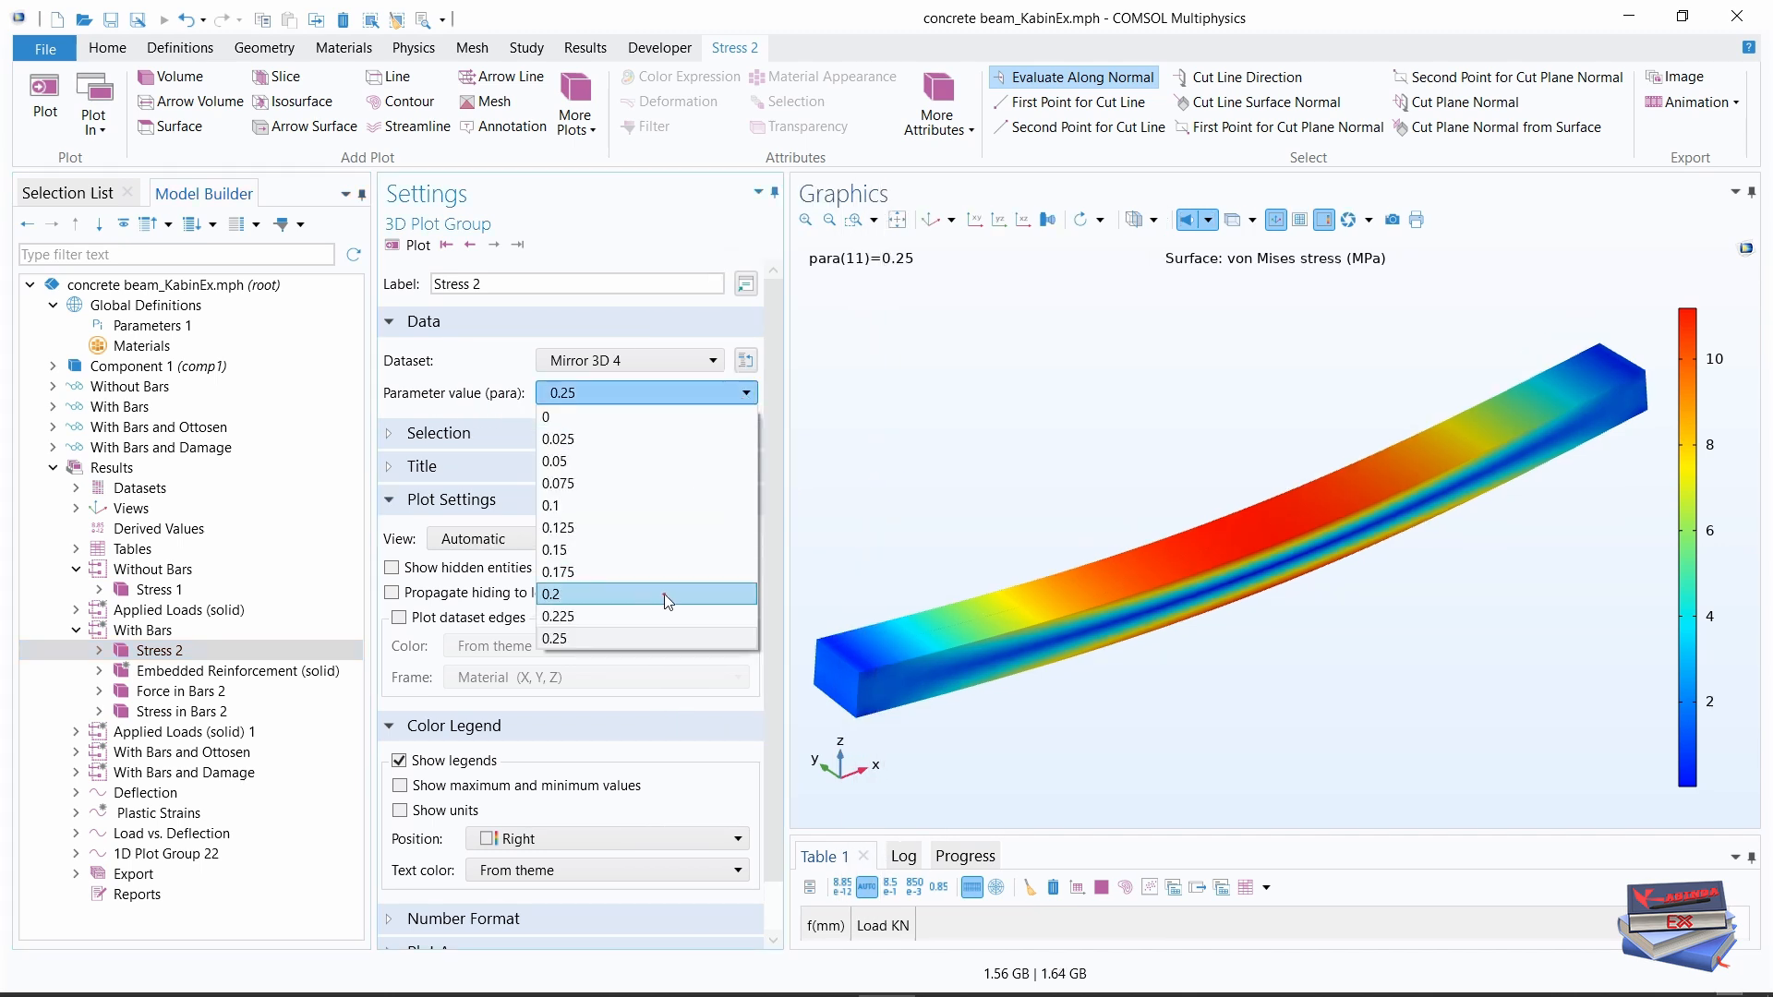
pyautogui.click(578, 439)
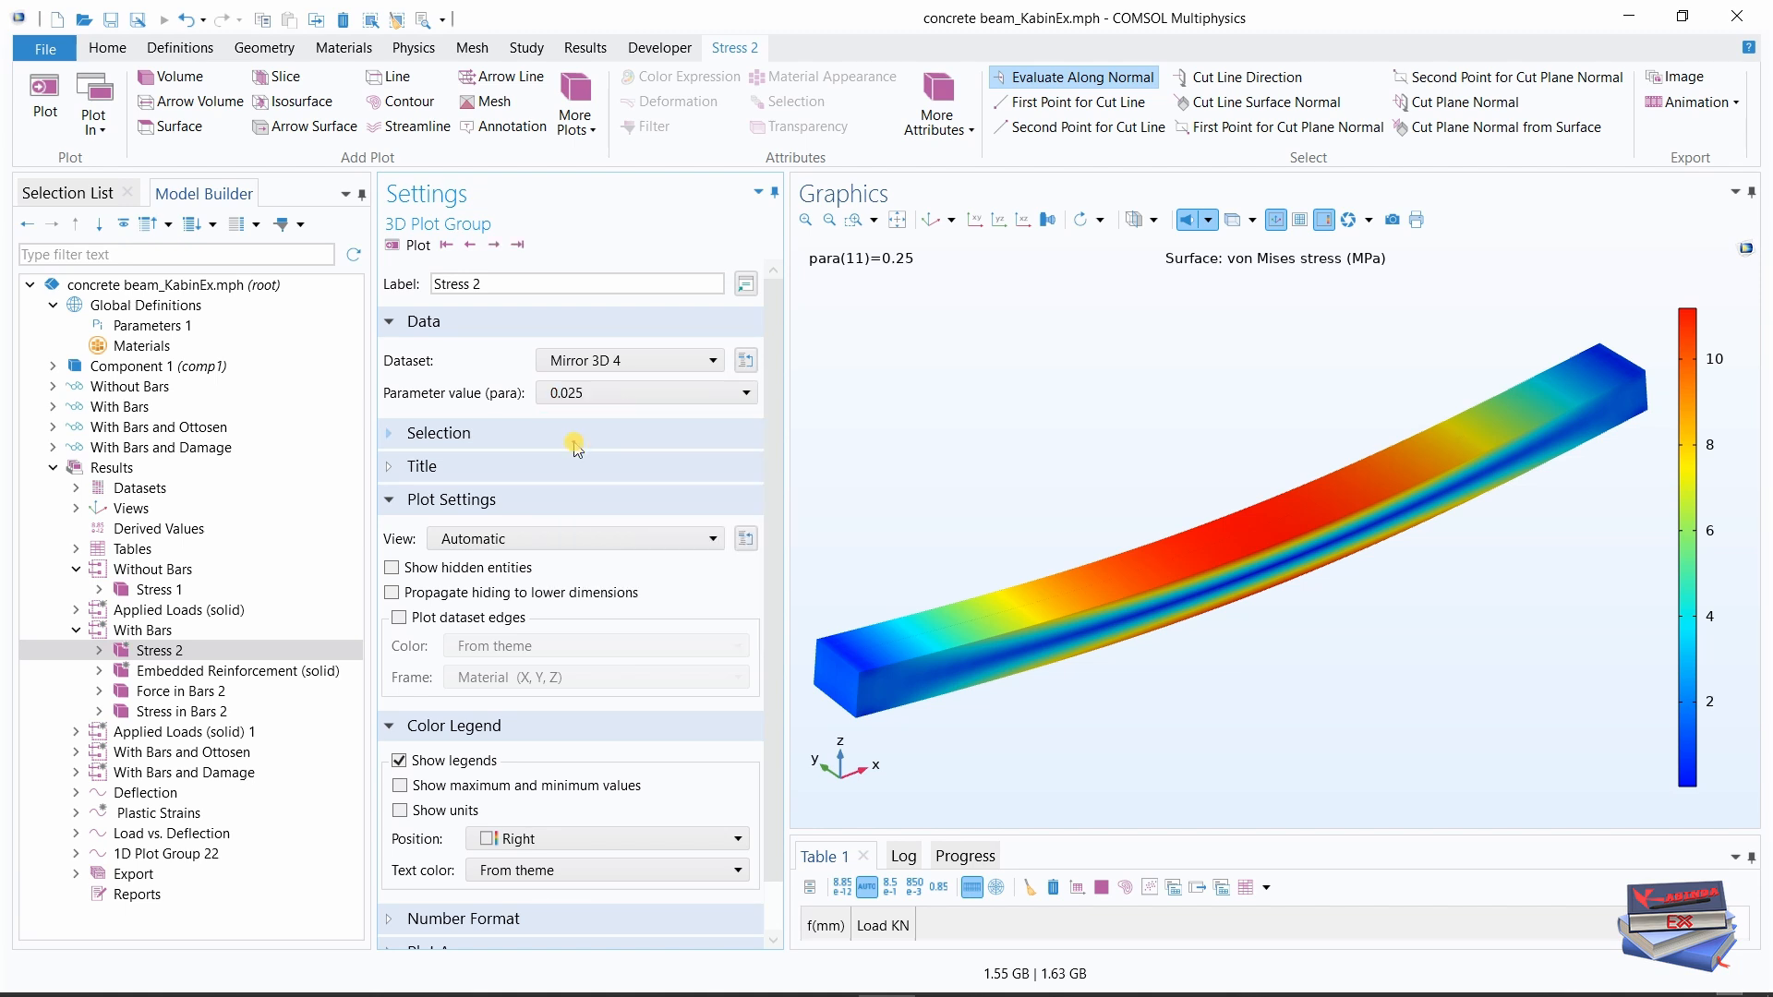
pyautogui.click(721, 395)
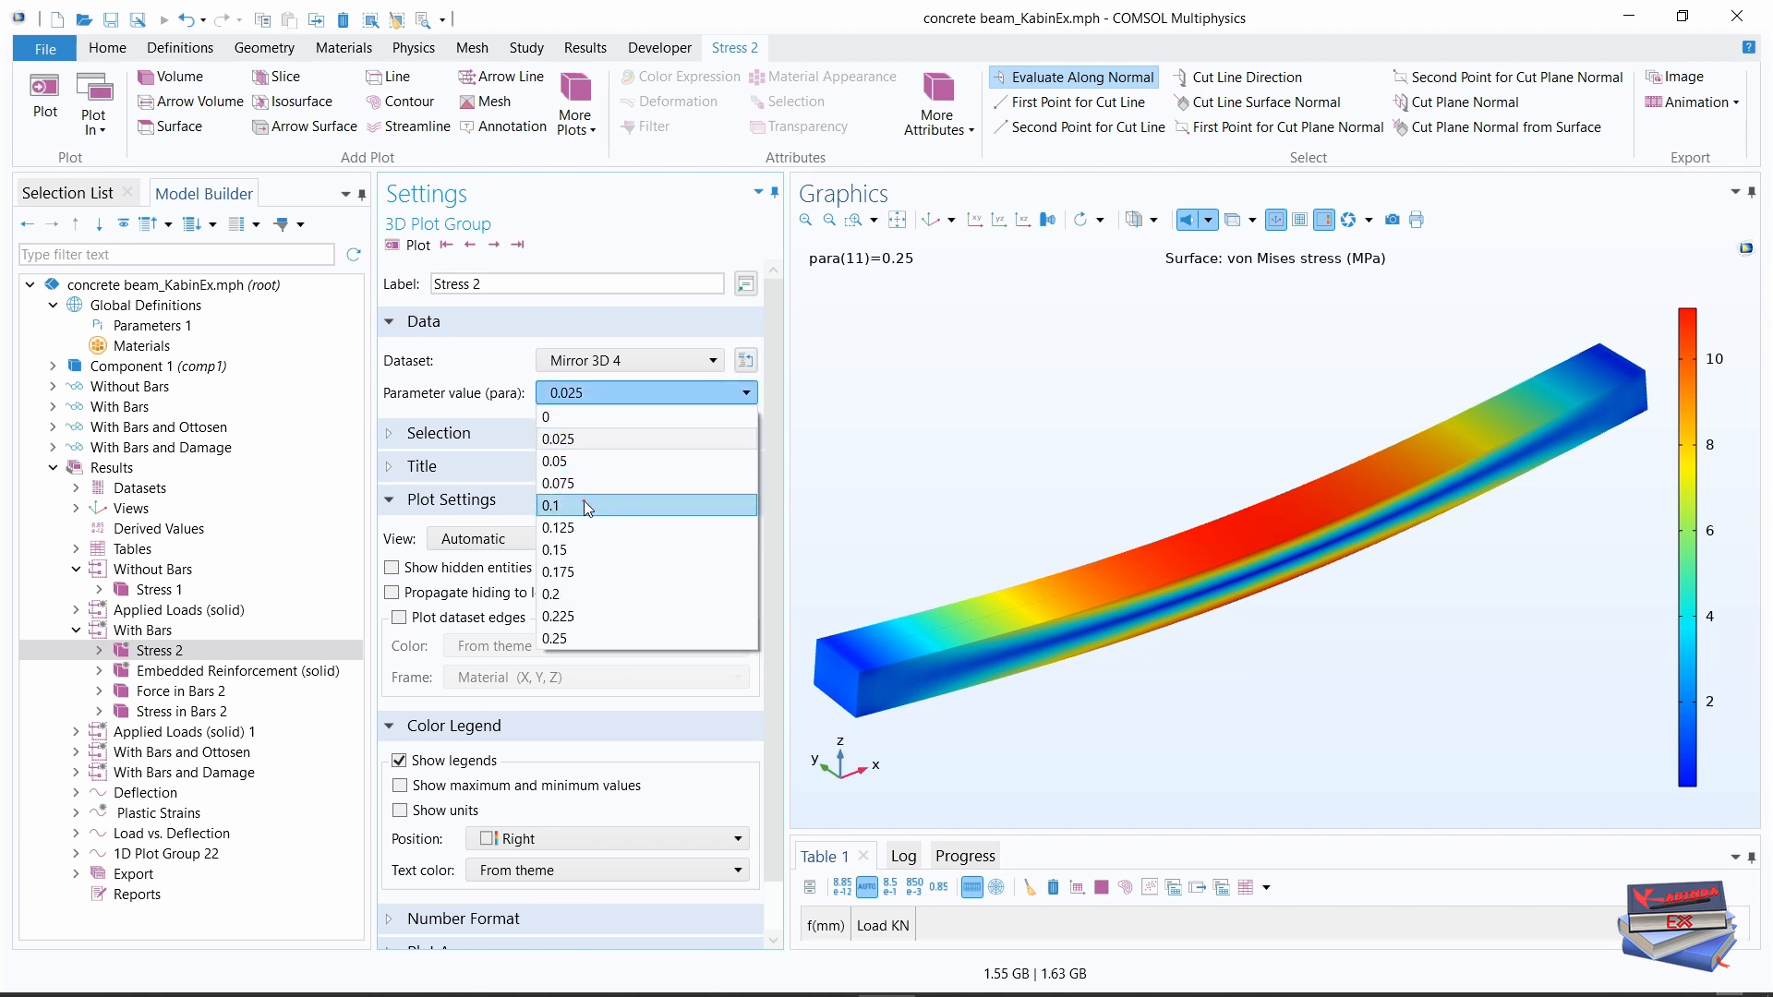
pyautogui.click(551, 507)
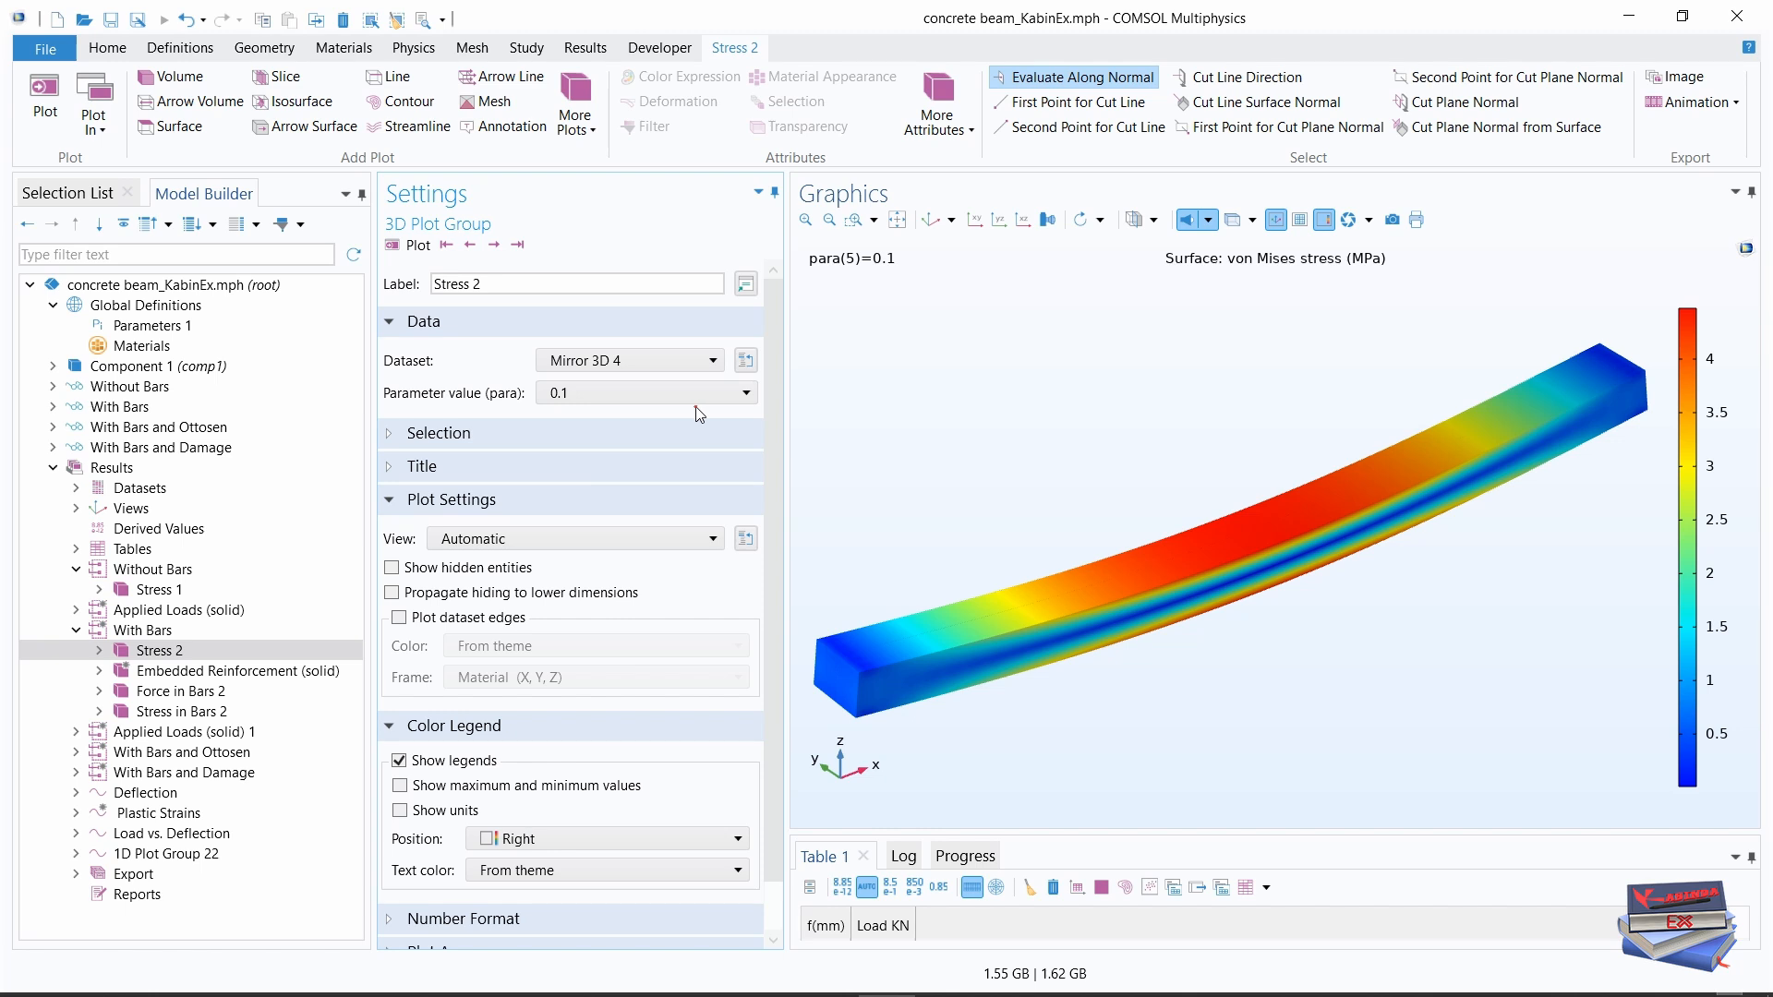
pyautogui.click(746, 396)
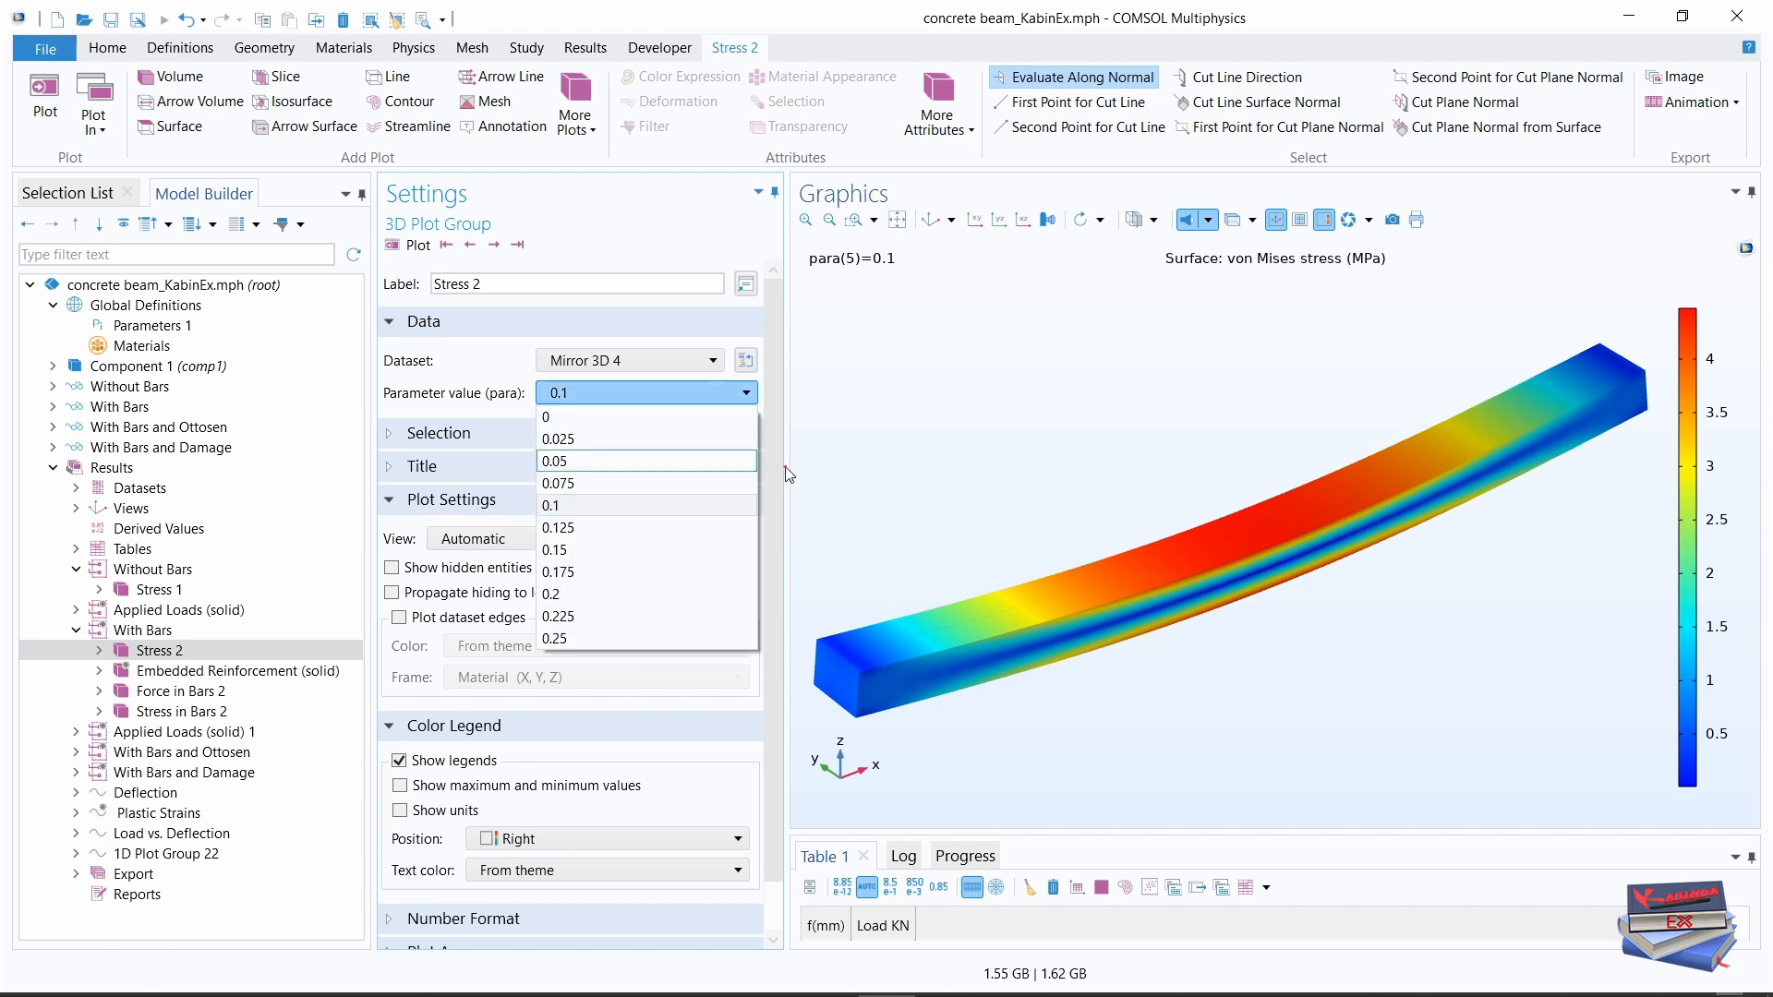
pyautogui.click(984, 454)
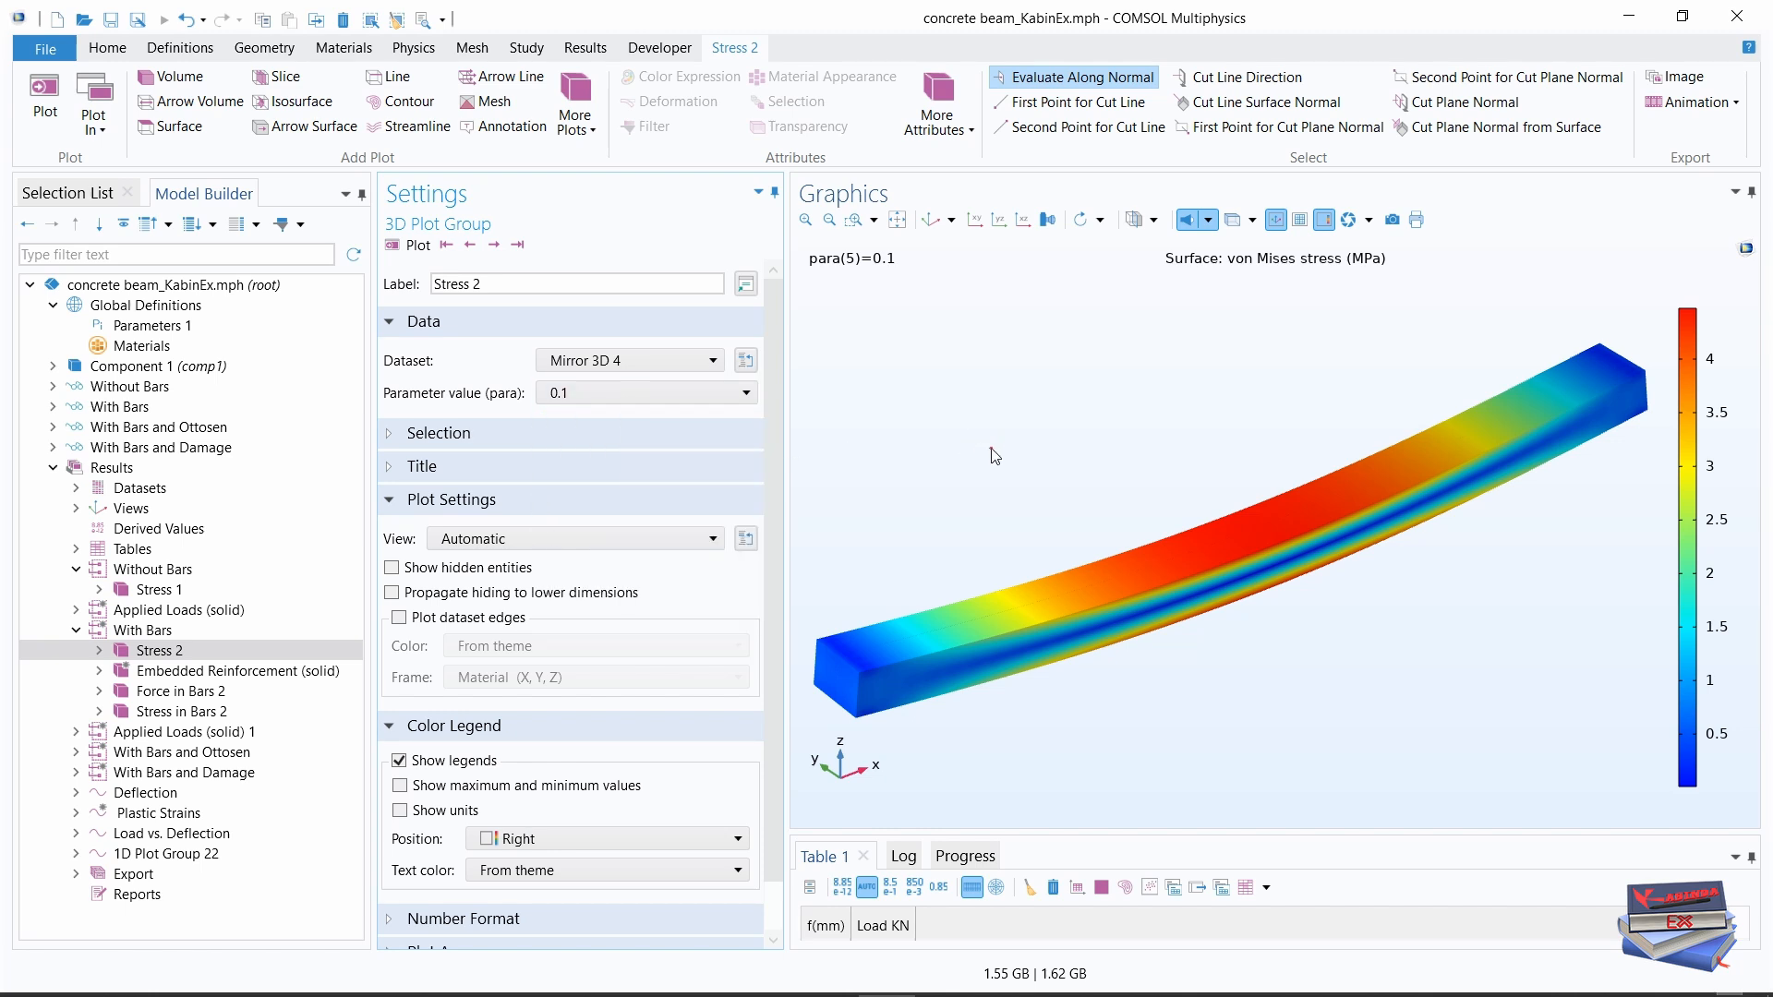
# Step: Step the Stress 2 plot forward through successive parameter values, past 0.175
pyautogui.click(494, 245)
pyautogui.click(494, 244)
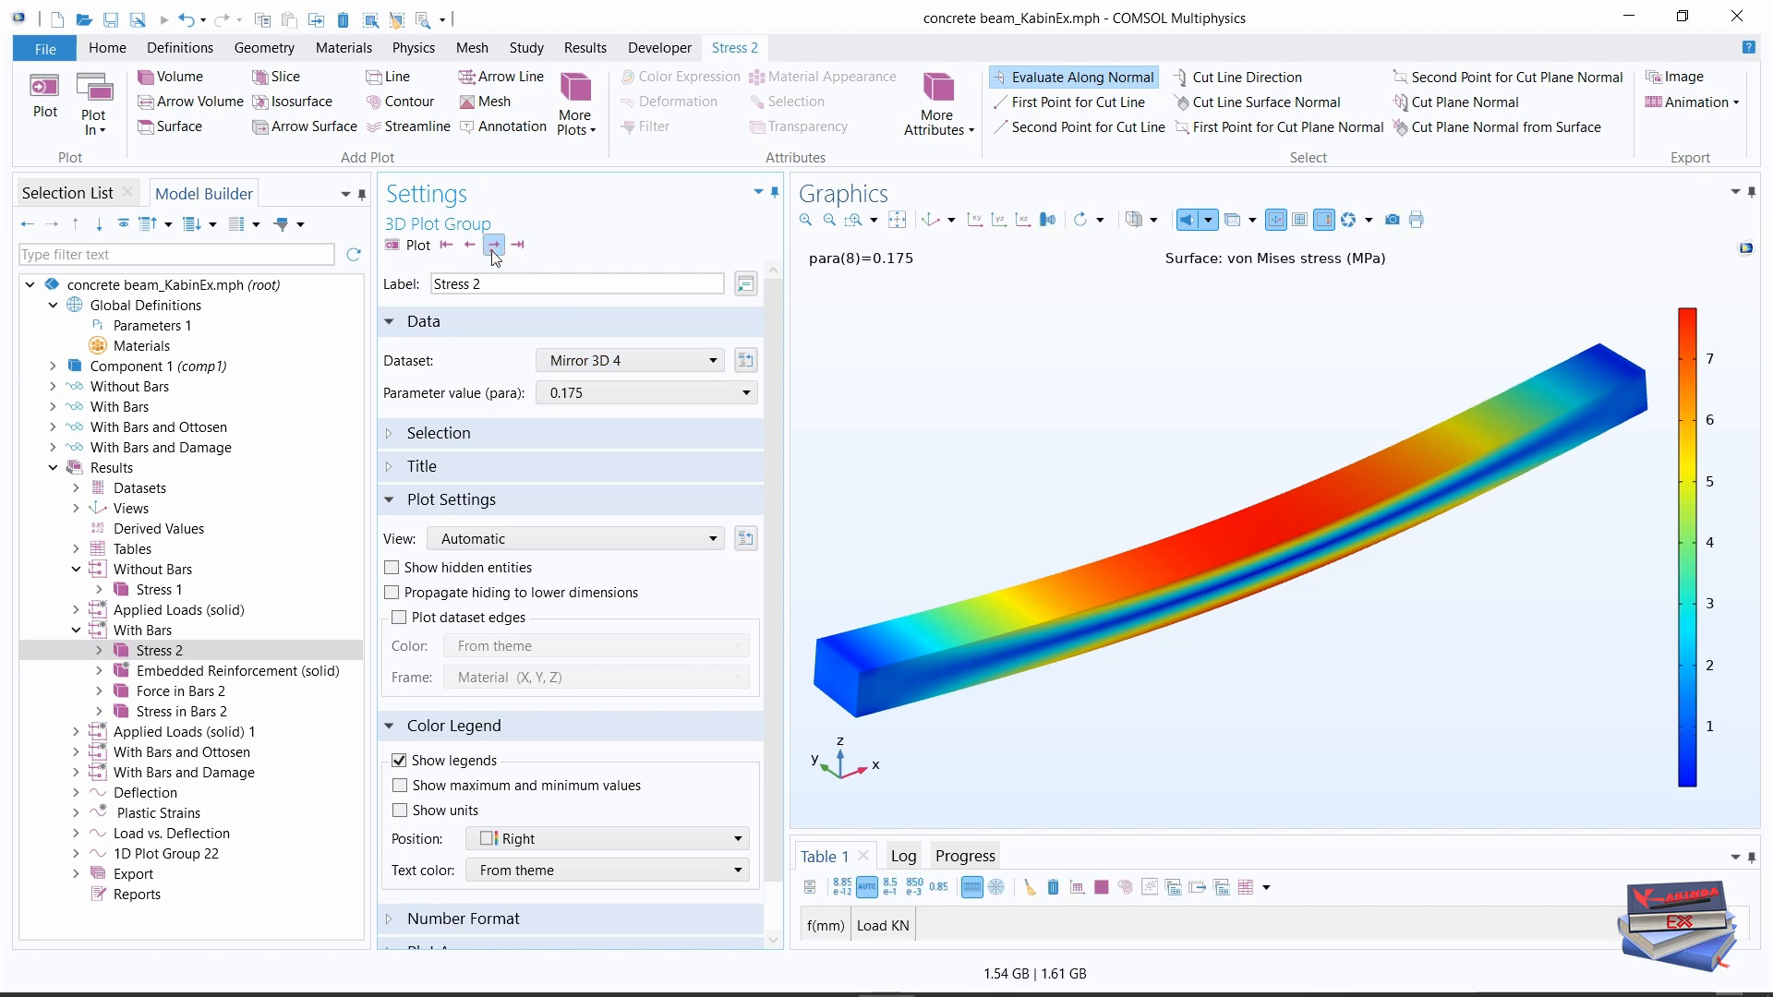
pyautogui.click(495, 244)
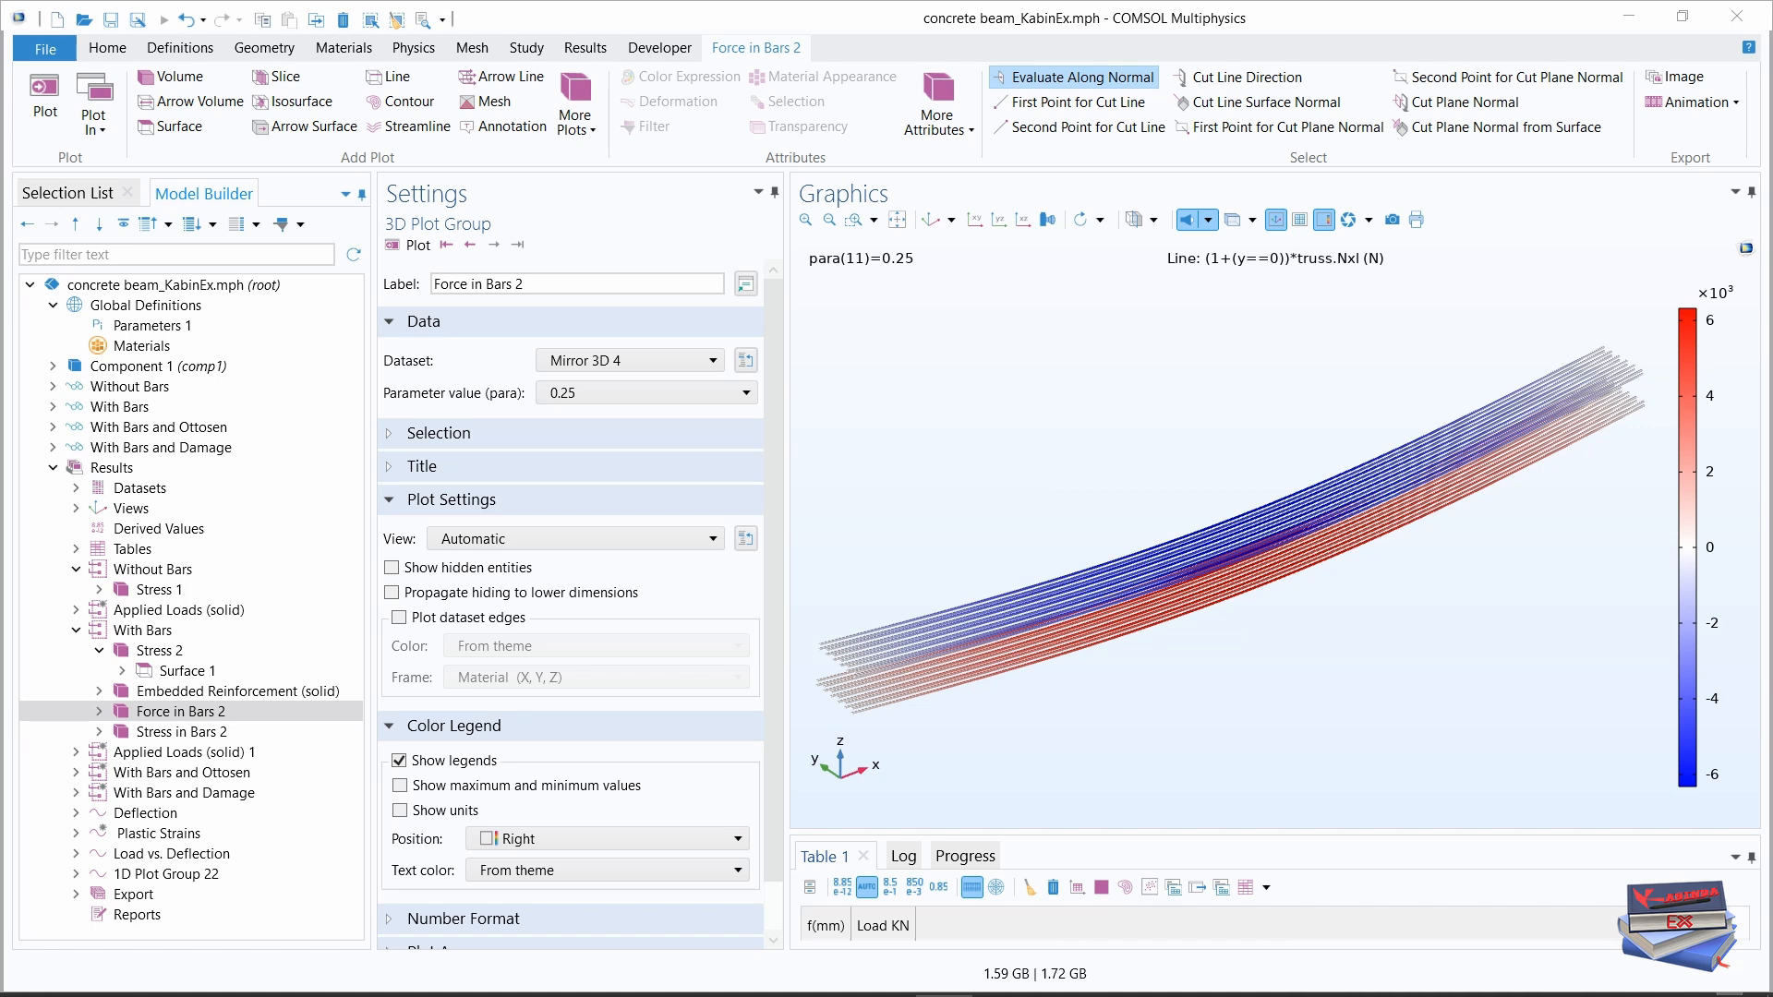
# Step: Open the Line 1 settings of the Force in Bars 2 plot and examine its expression and available force units
pyautogui.scroll(-1, 571, 600)
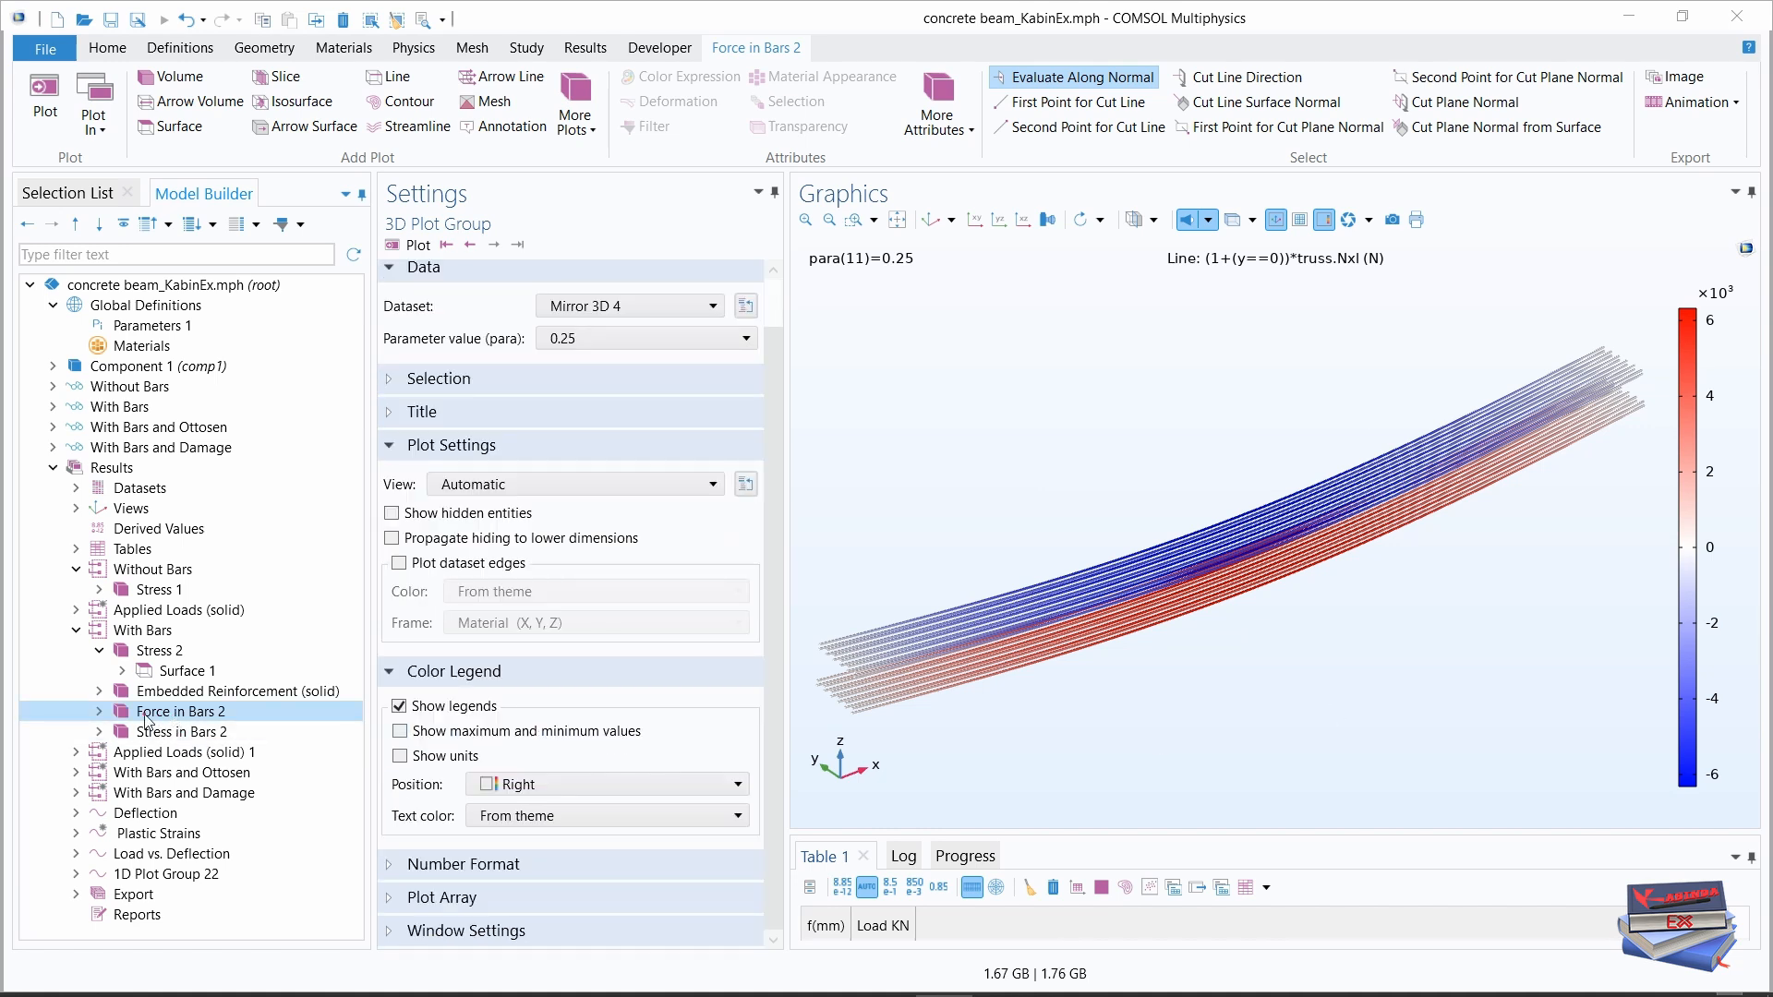
pyautogui.click(98, 713)
pyautogui.click(174, 733)
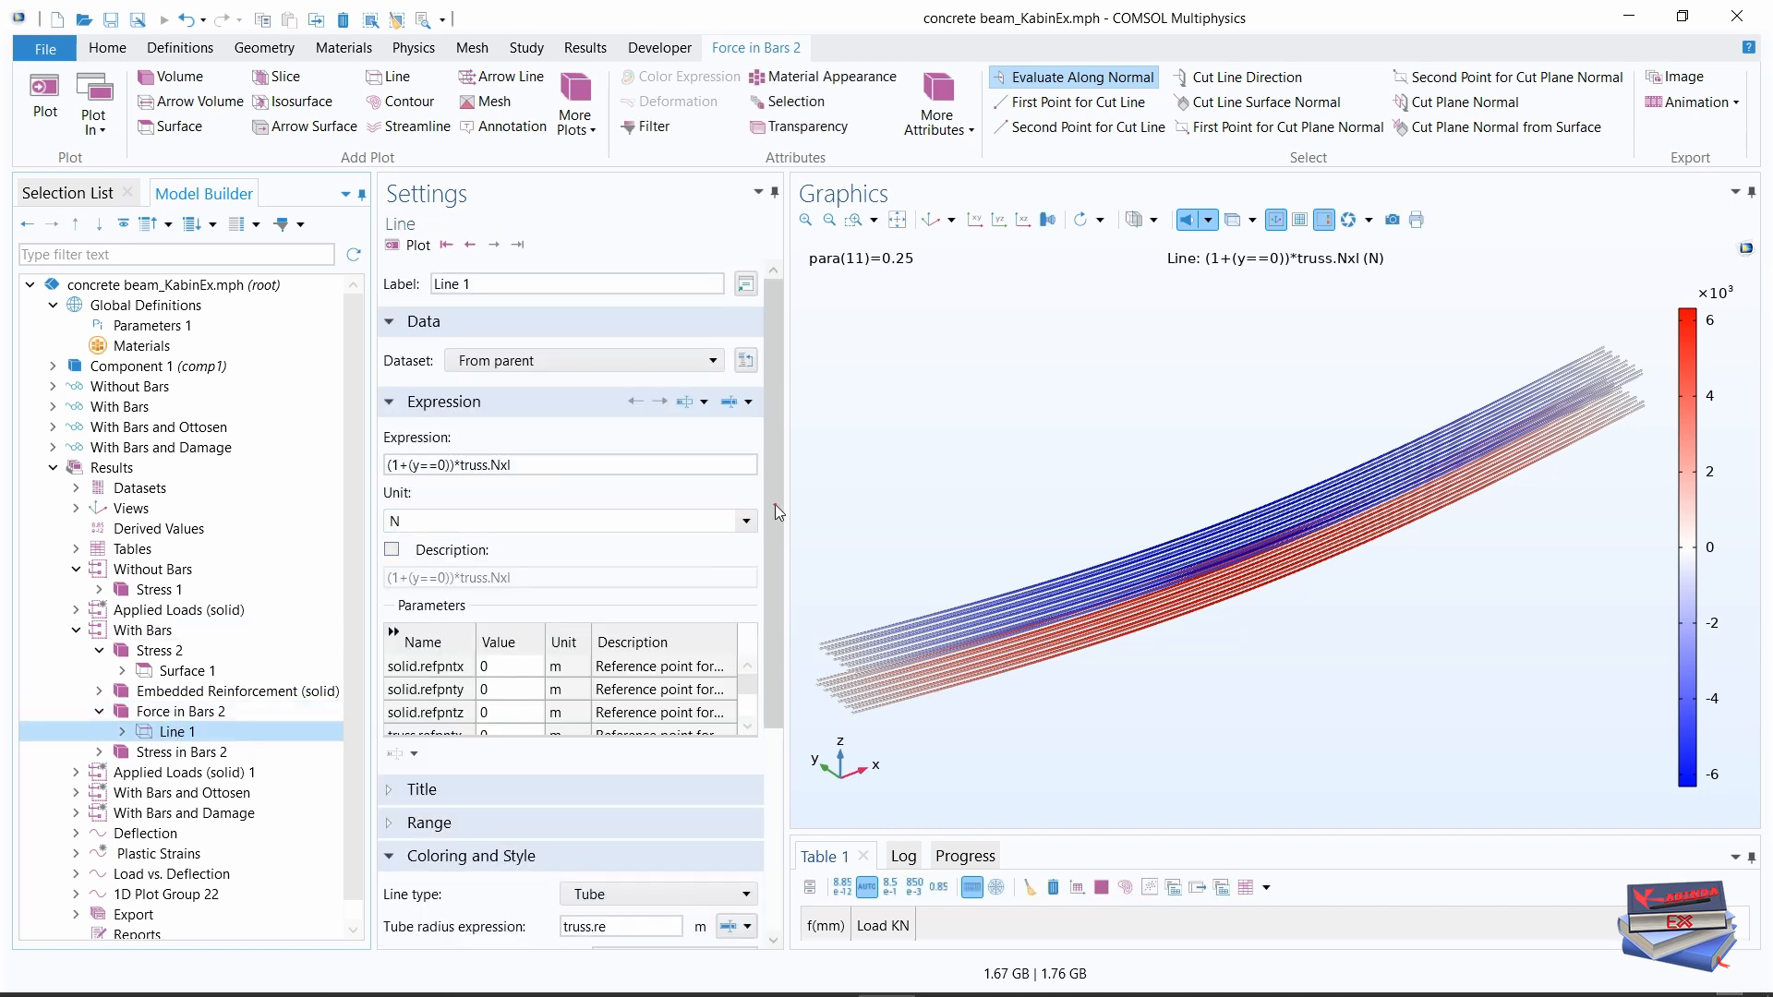
pyautogui.click(635, 521)
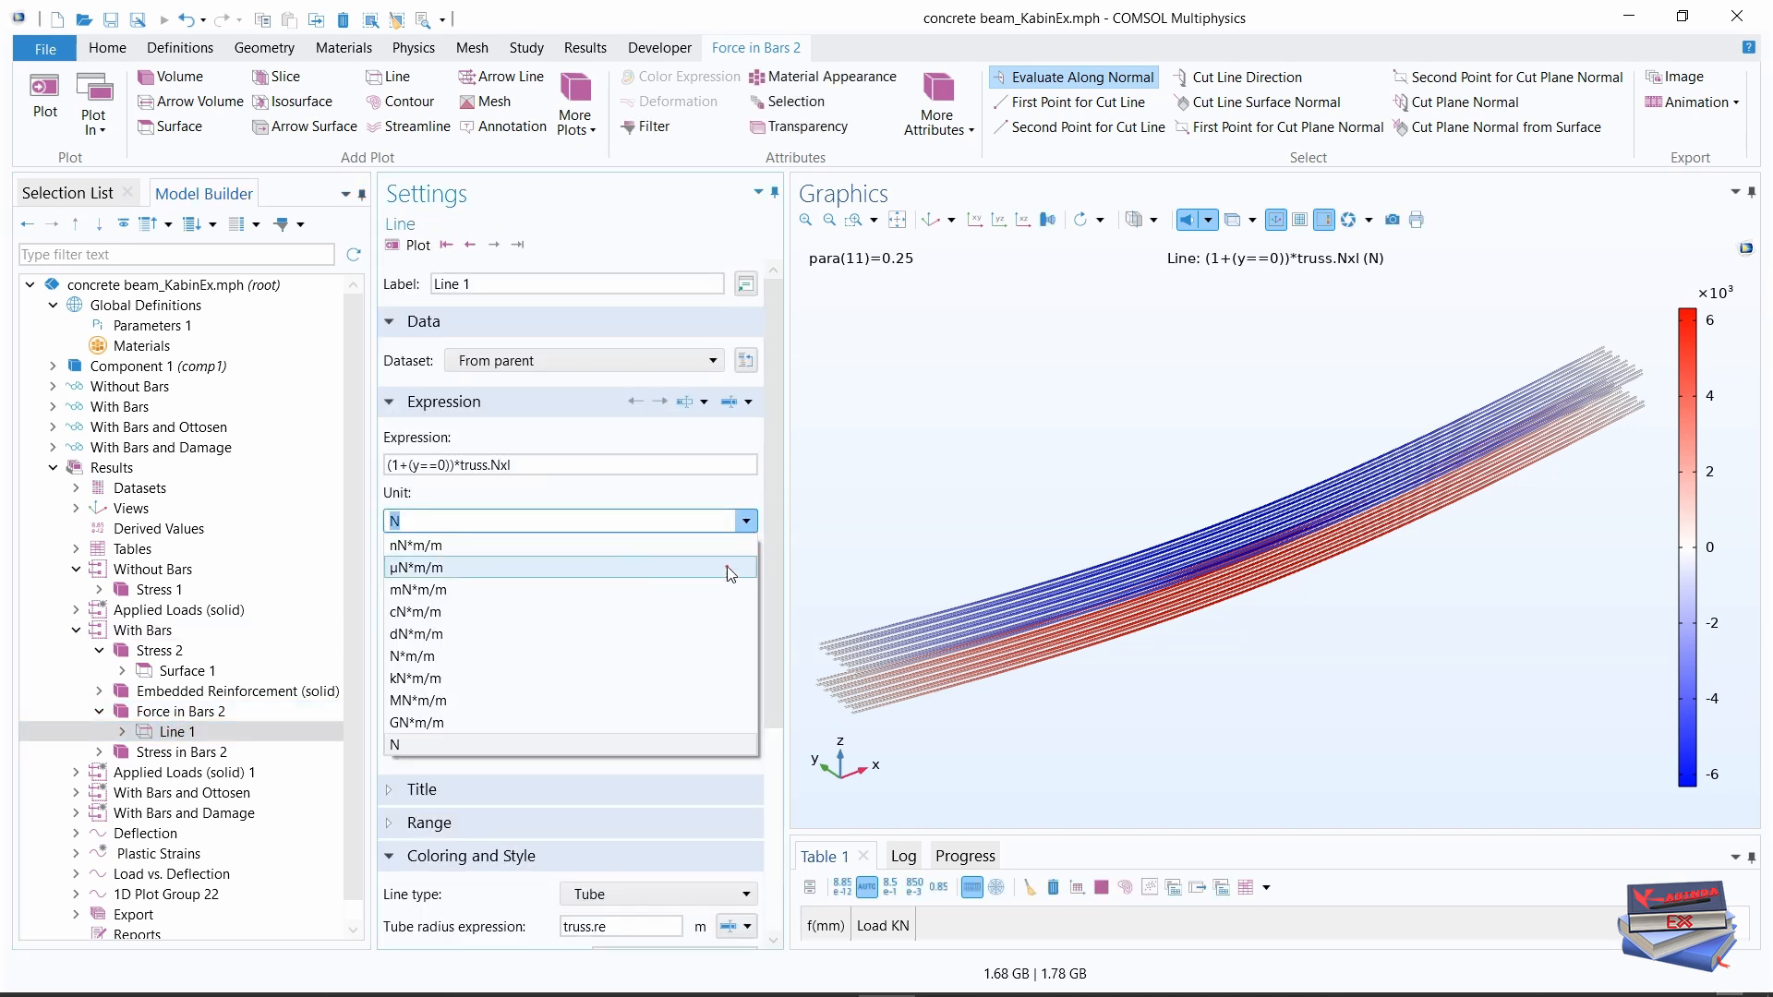
pyautogui.click(746, 521)
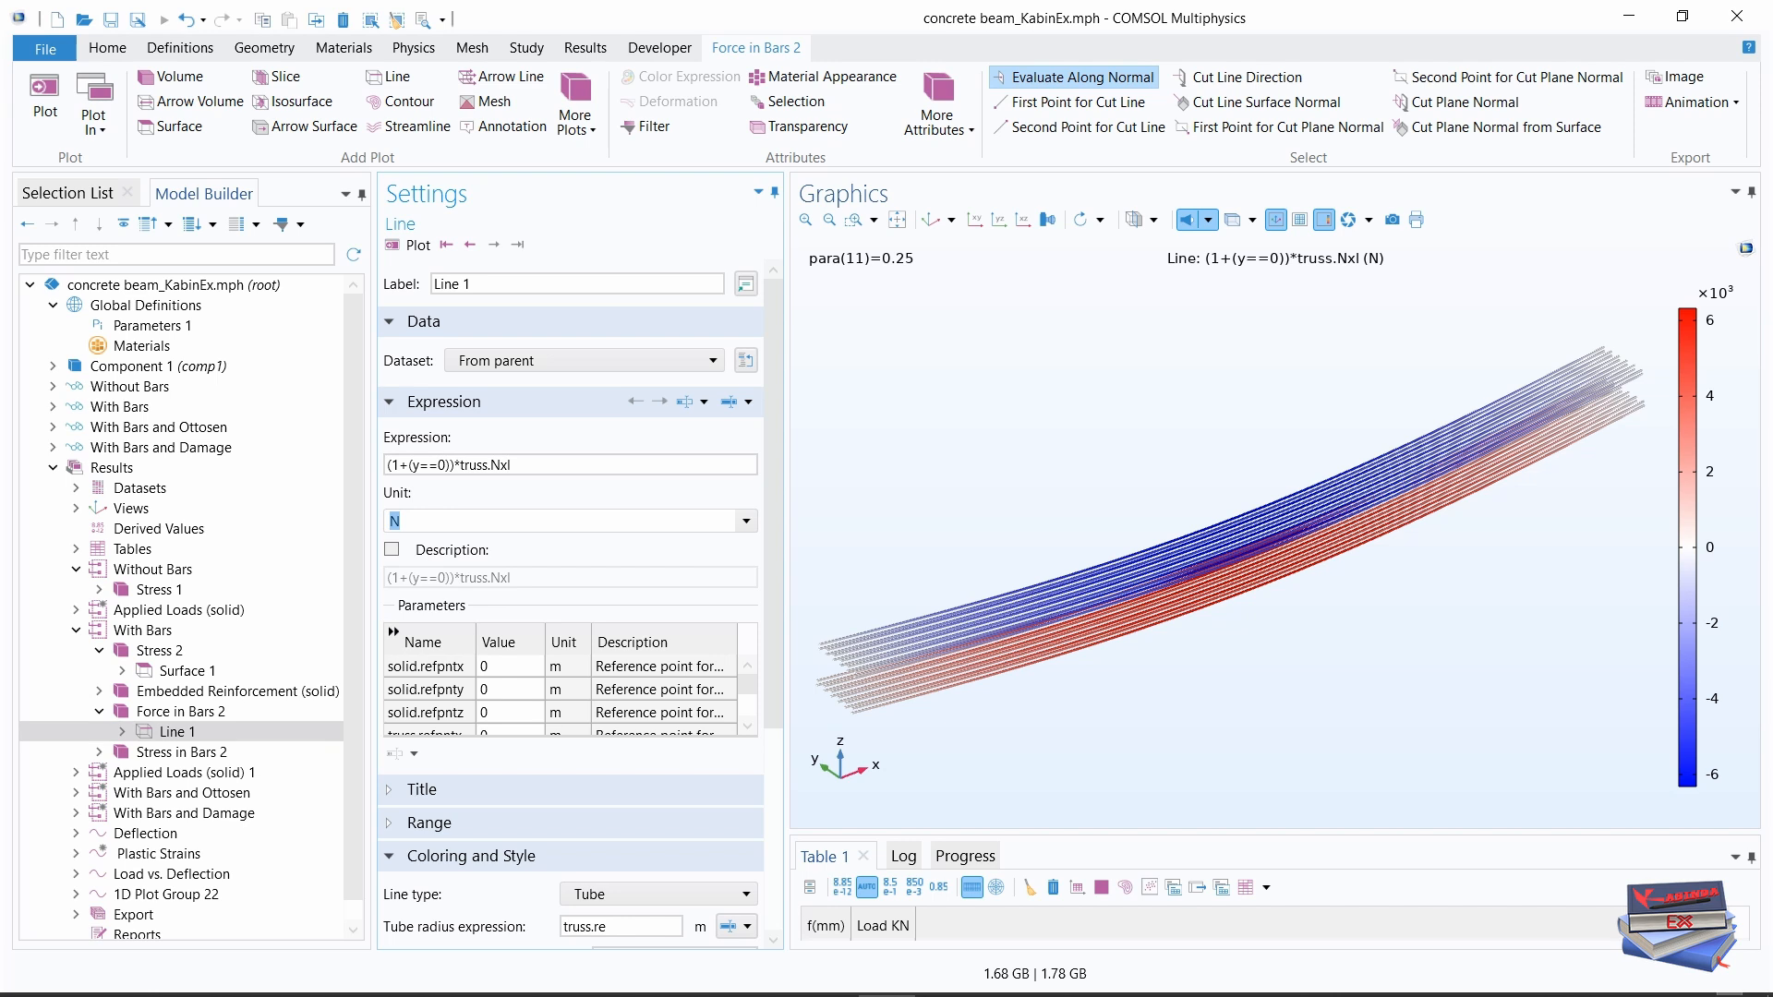
pyautogui.hotkey('alt', 'Tab')
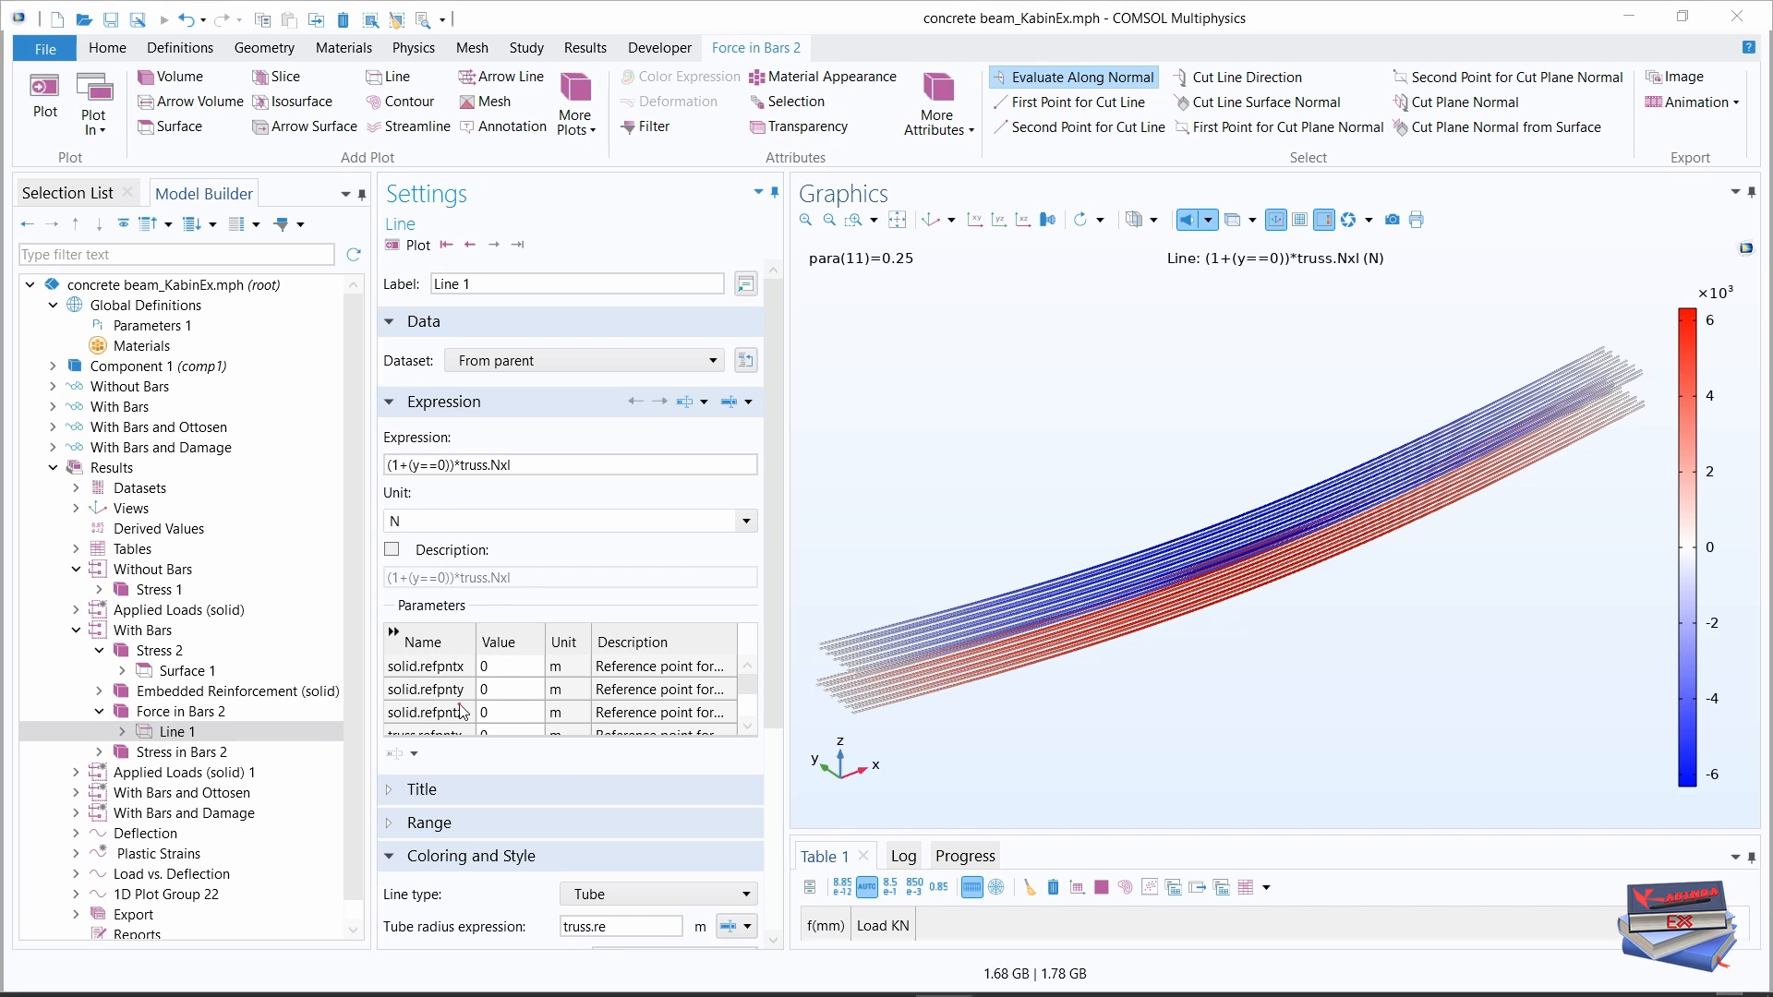
# Step: Display the Stress in Bars 2 plot and step it back to parameter value 0.175
pyautogui.click(172, 752)
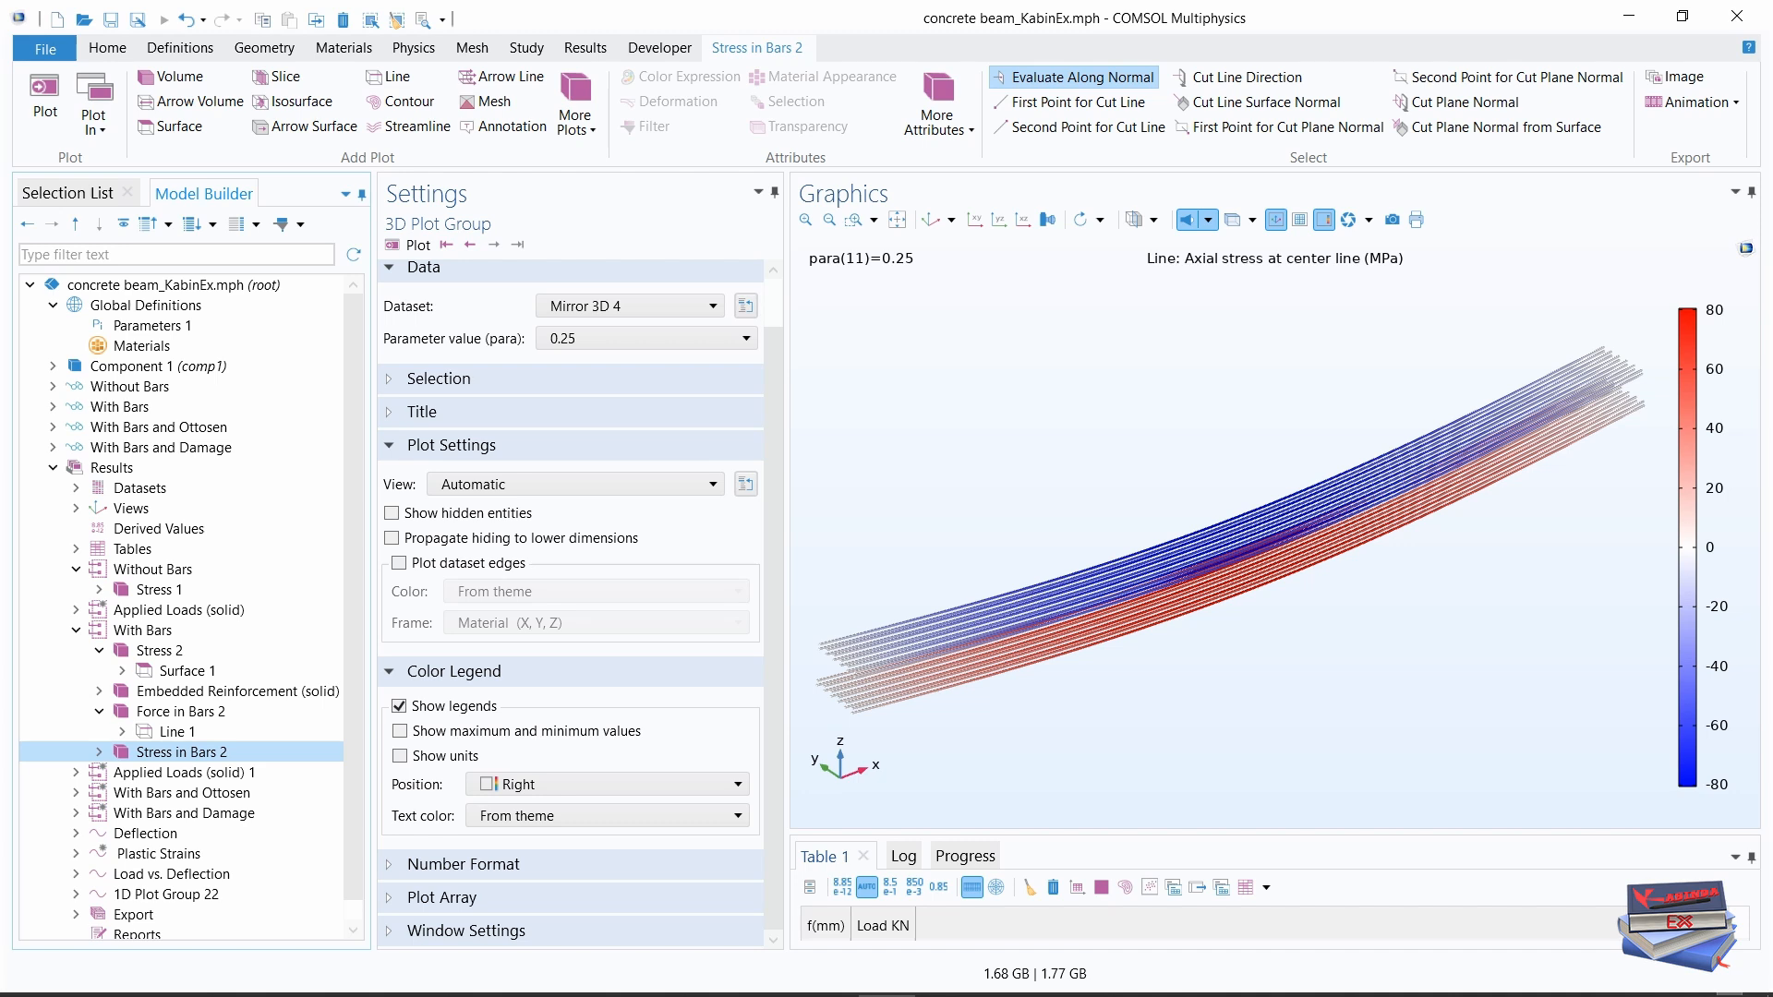
pyautogui.click(694, 337)
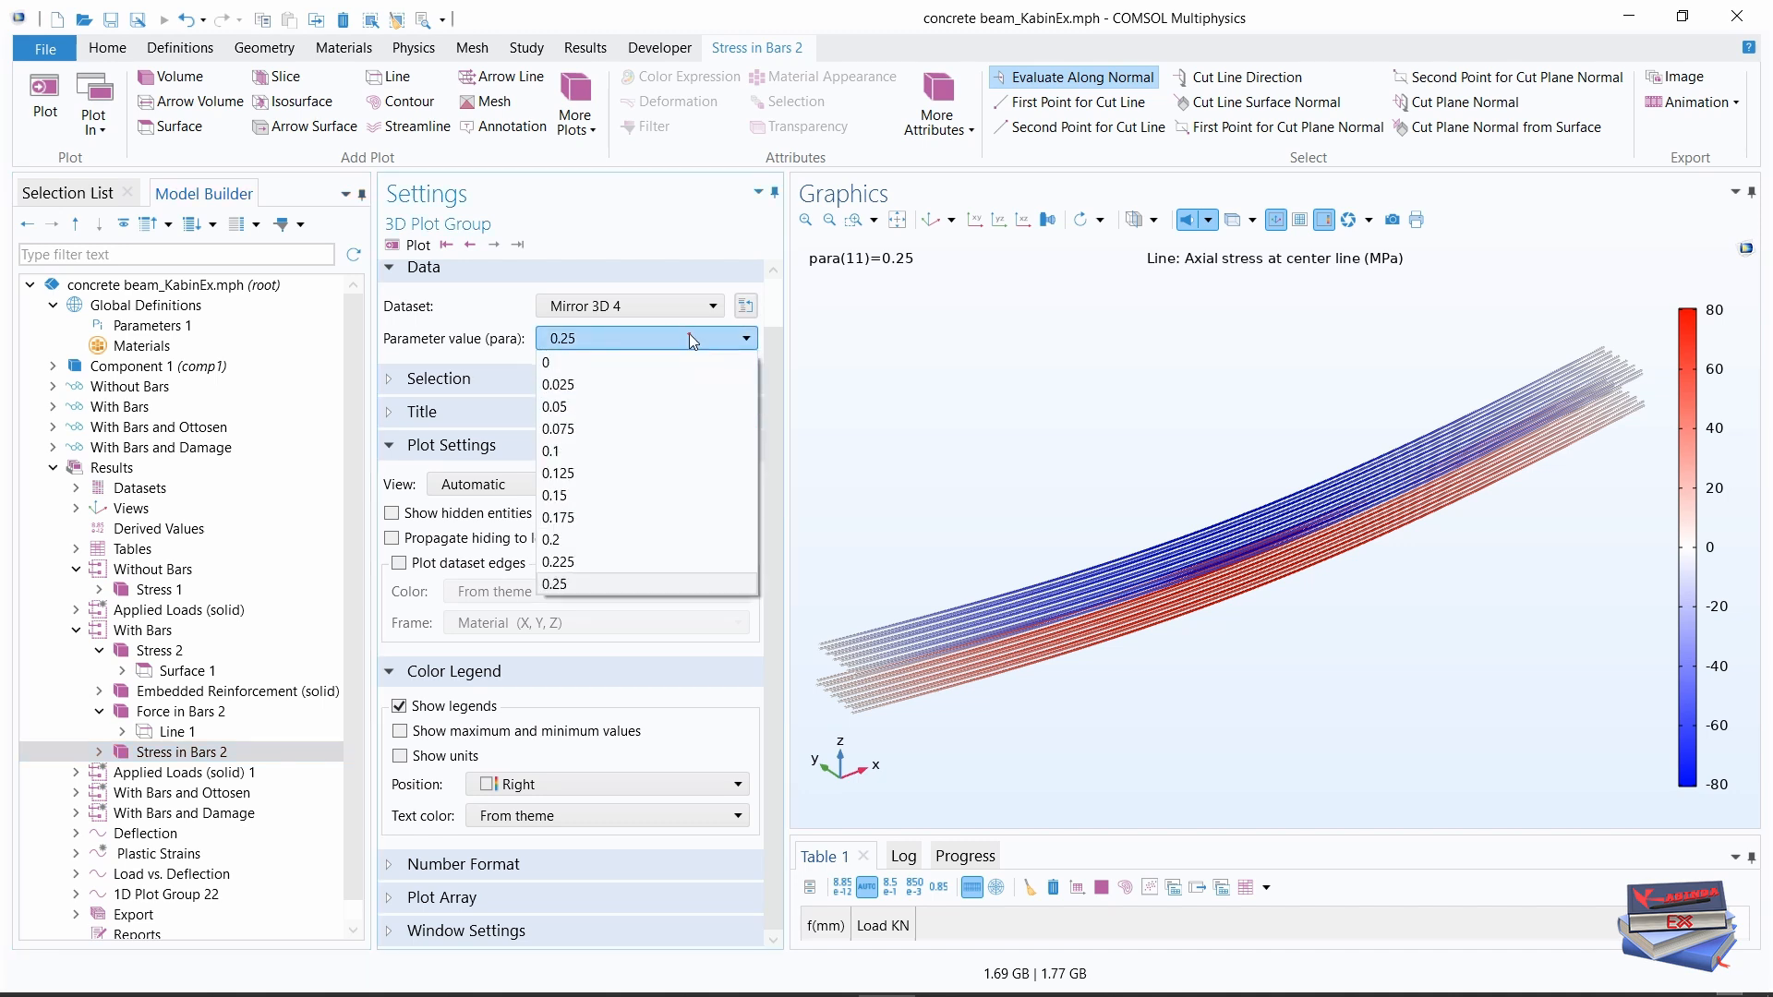
pyautogui.click(462, 270)
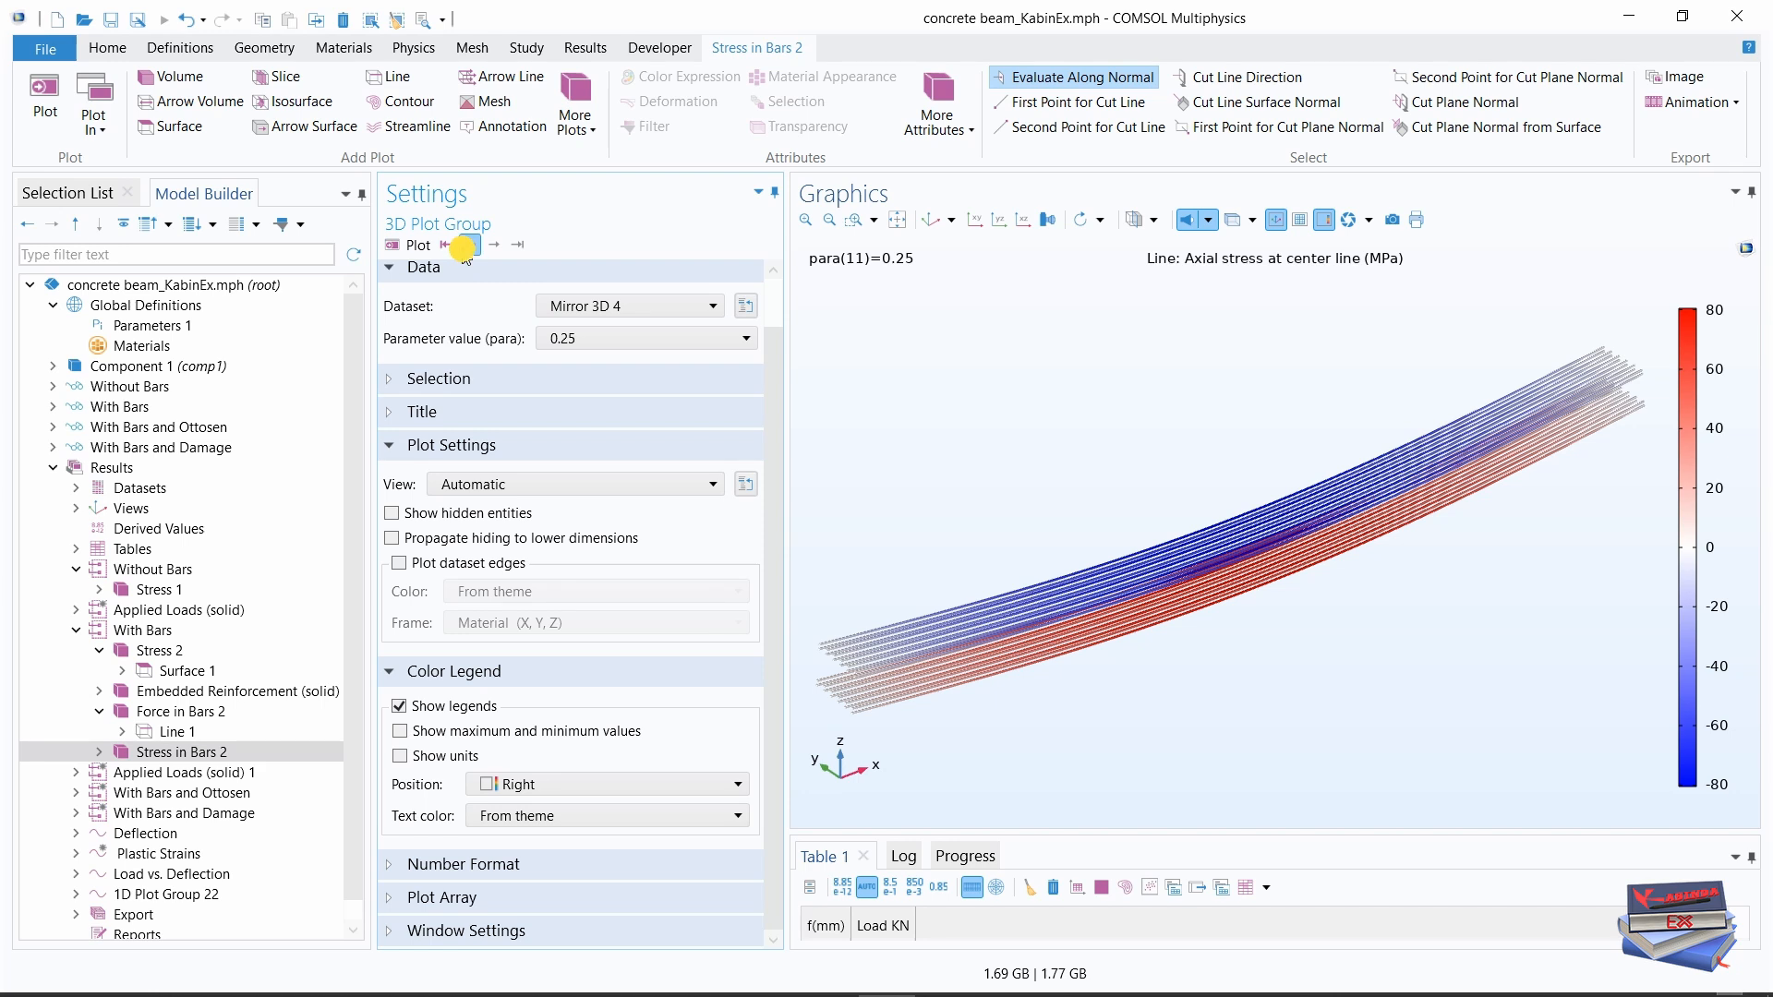
pyautogui.click(464, 247)
pyautogui.click(467, 247)
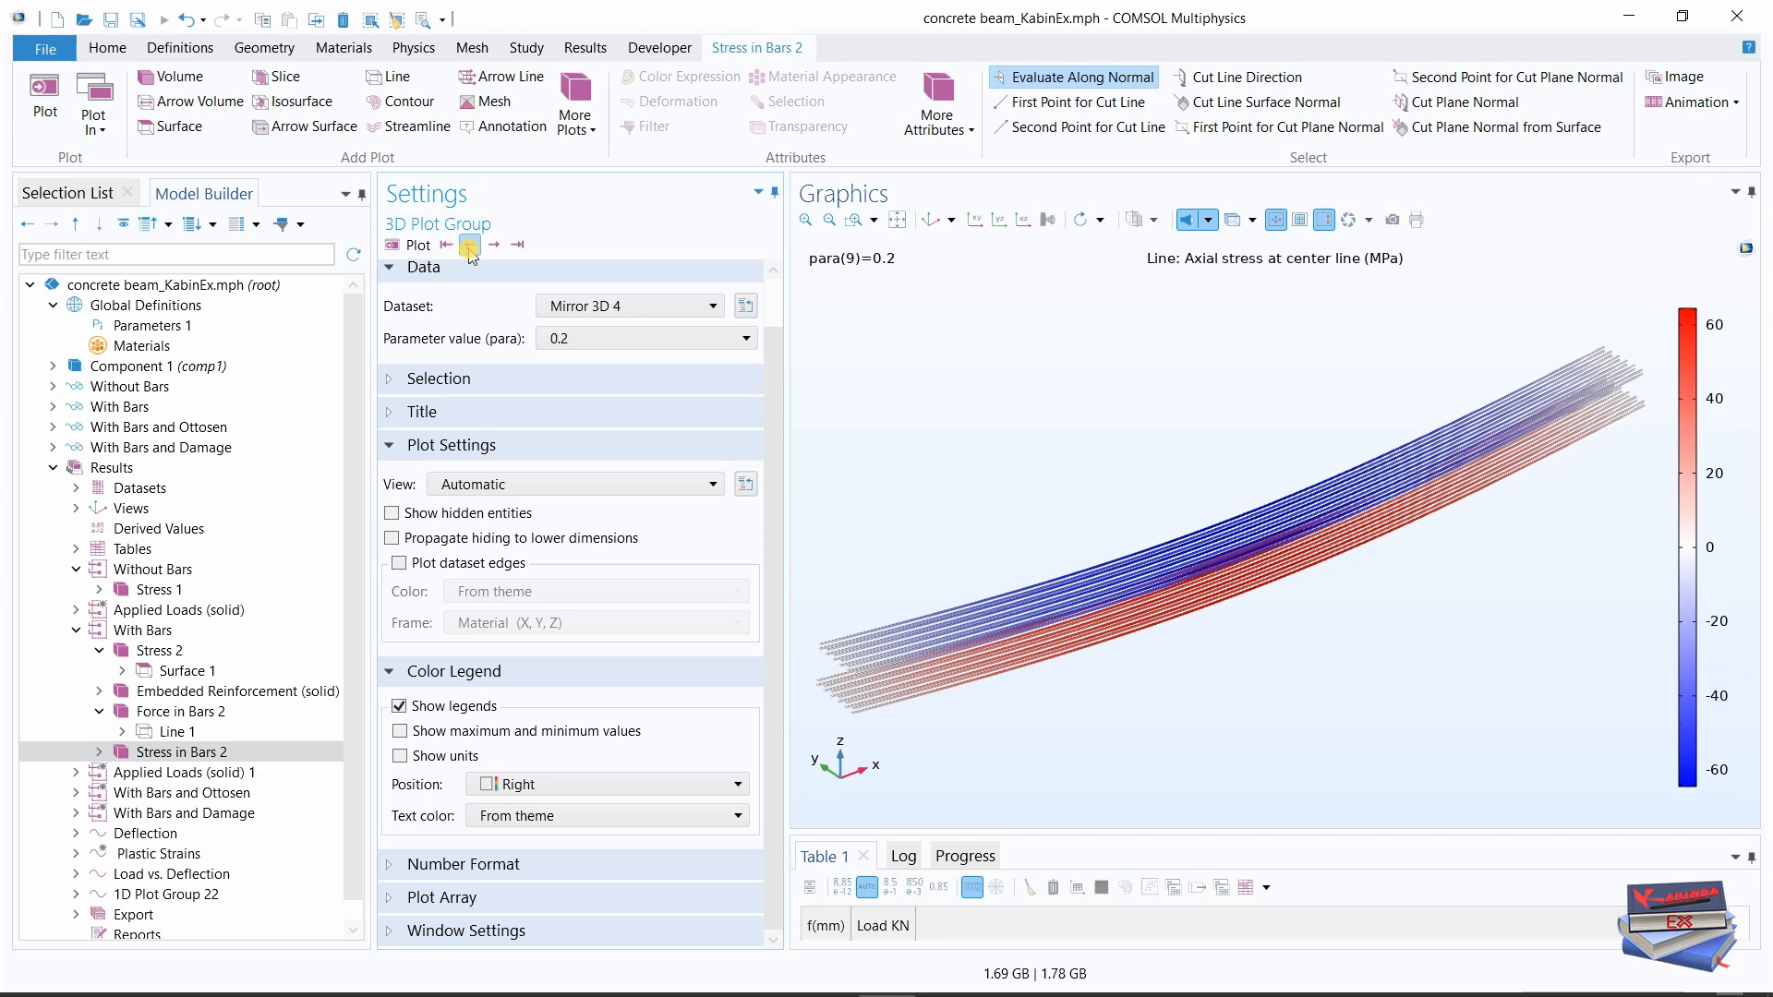
pyautogui.click(468, 247)
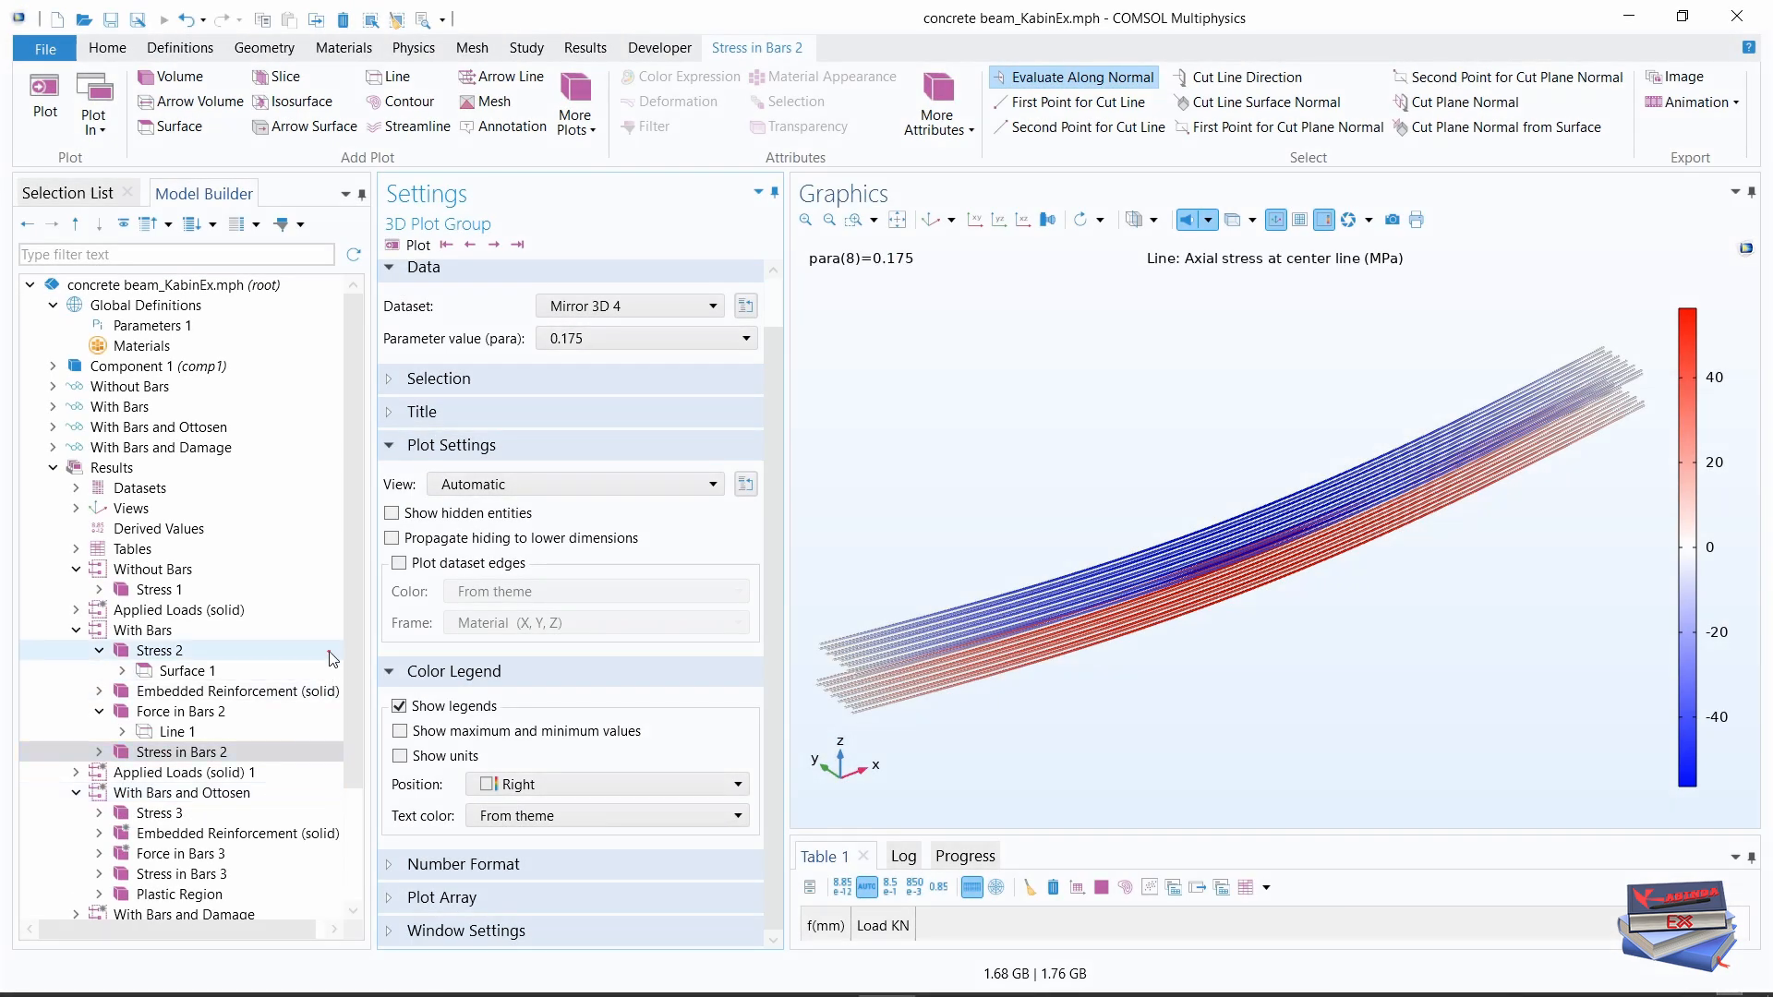
# Step: Display the Stress 3 plot from the With Bars and Ottosen group, fitting the whole beam in the view
pyautogui.moveTo(352, 625); pyautogui.dragTo(353, 754)
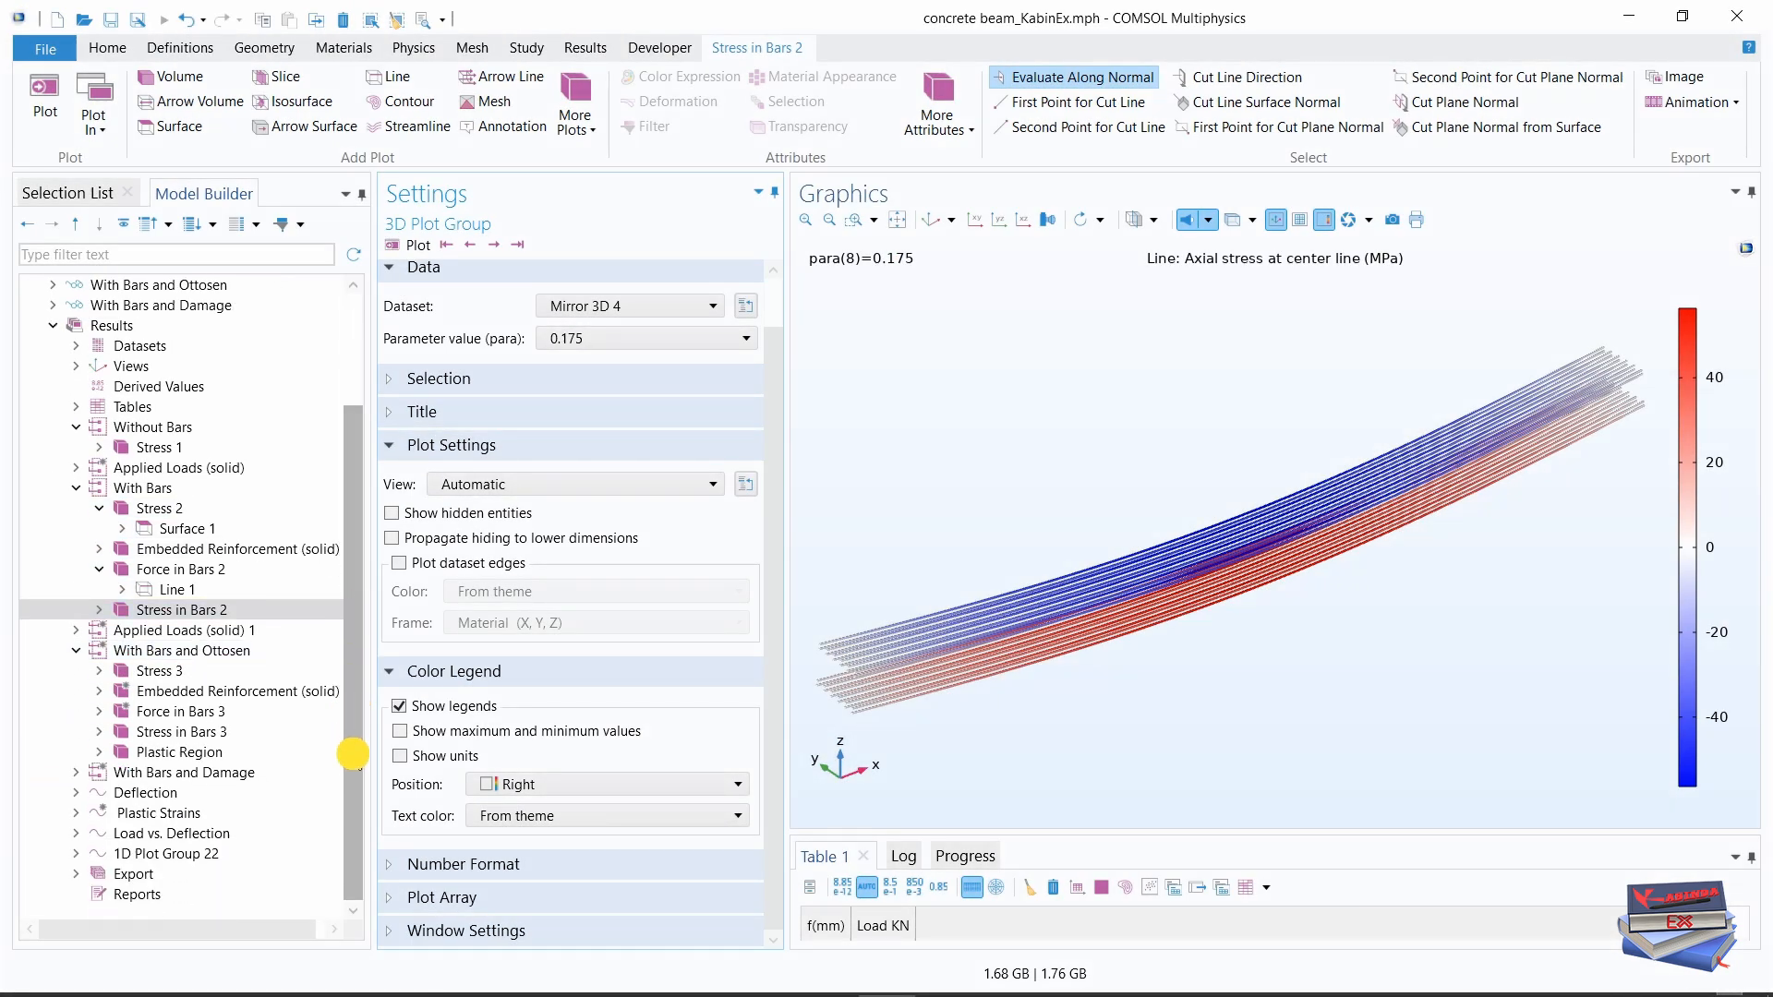
pyautogui.click(159, 680)
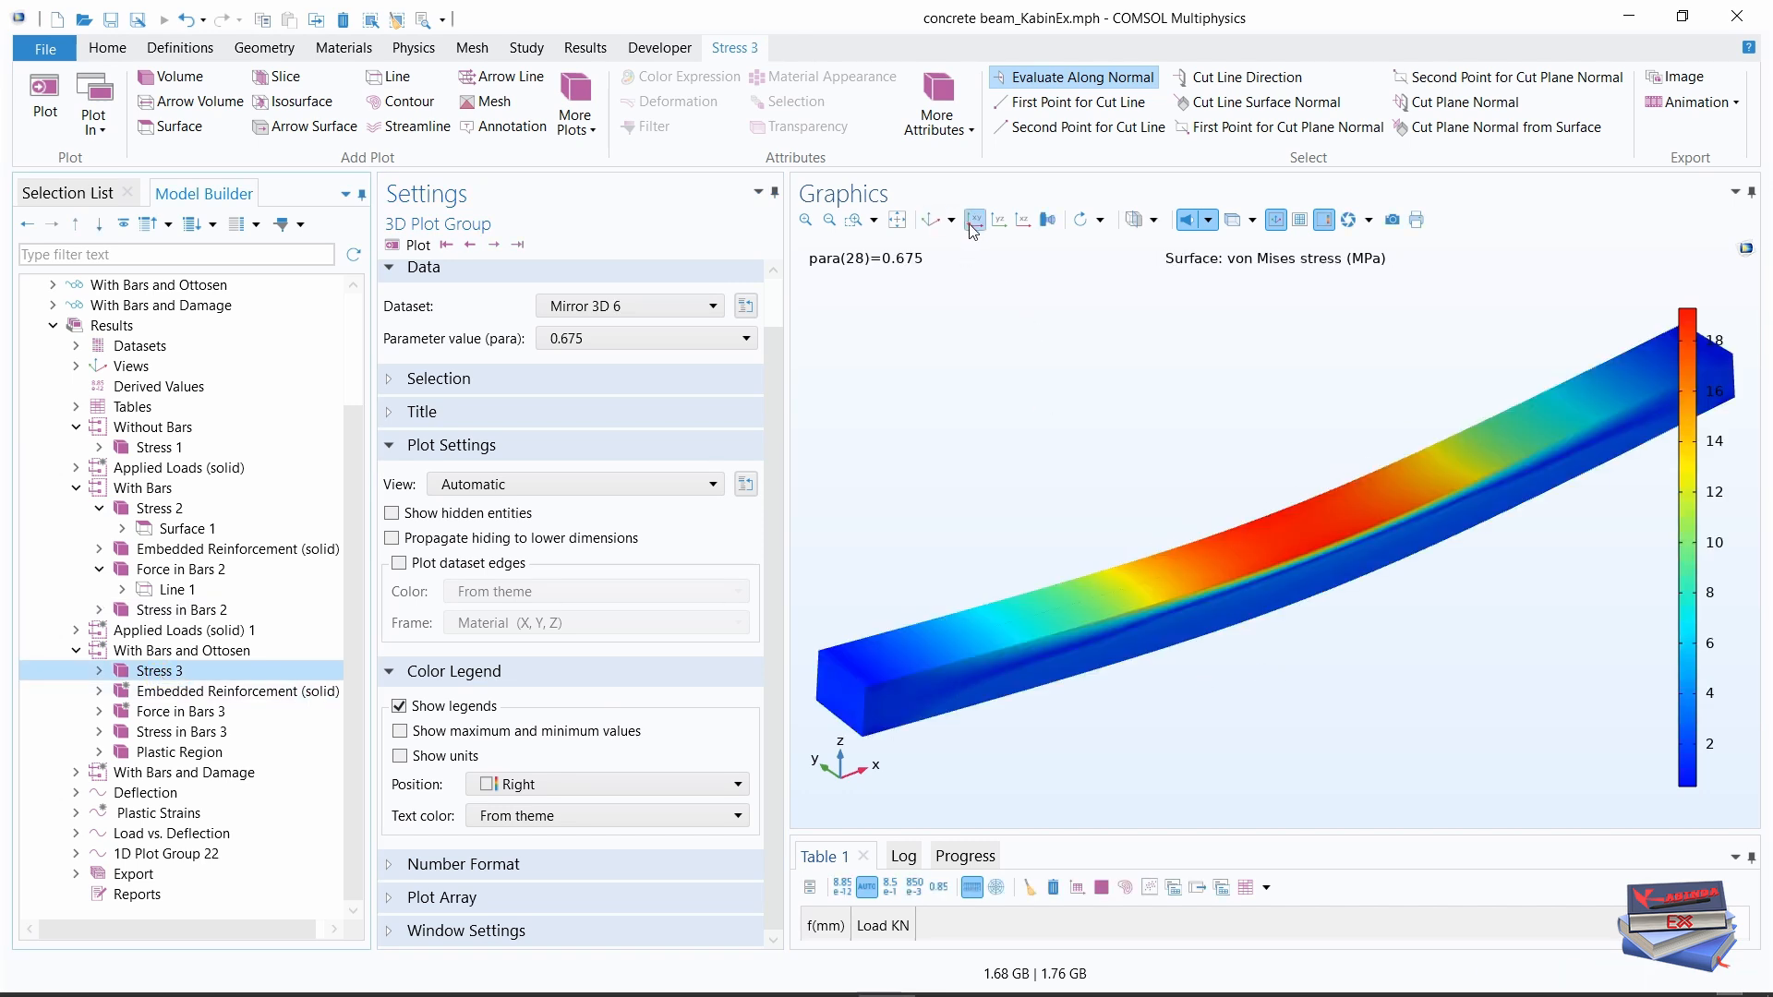
pyautogui.click(903, 223)
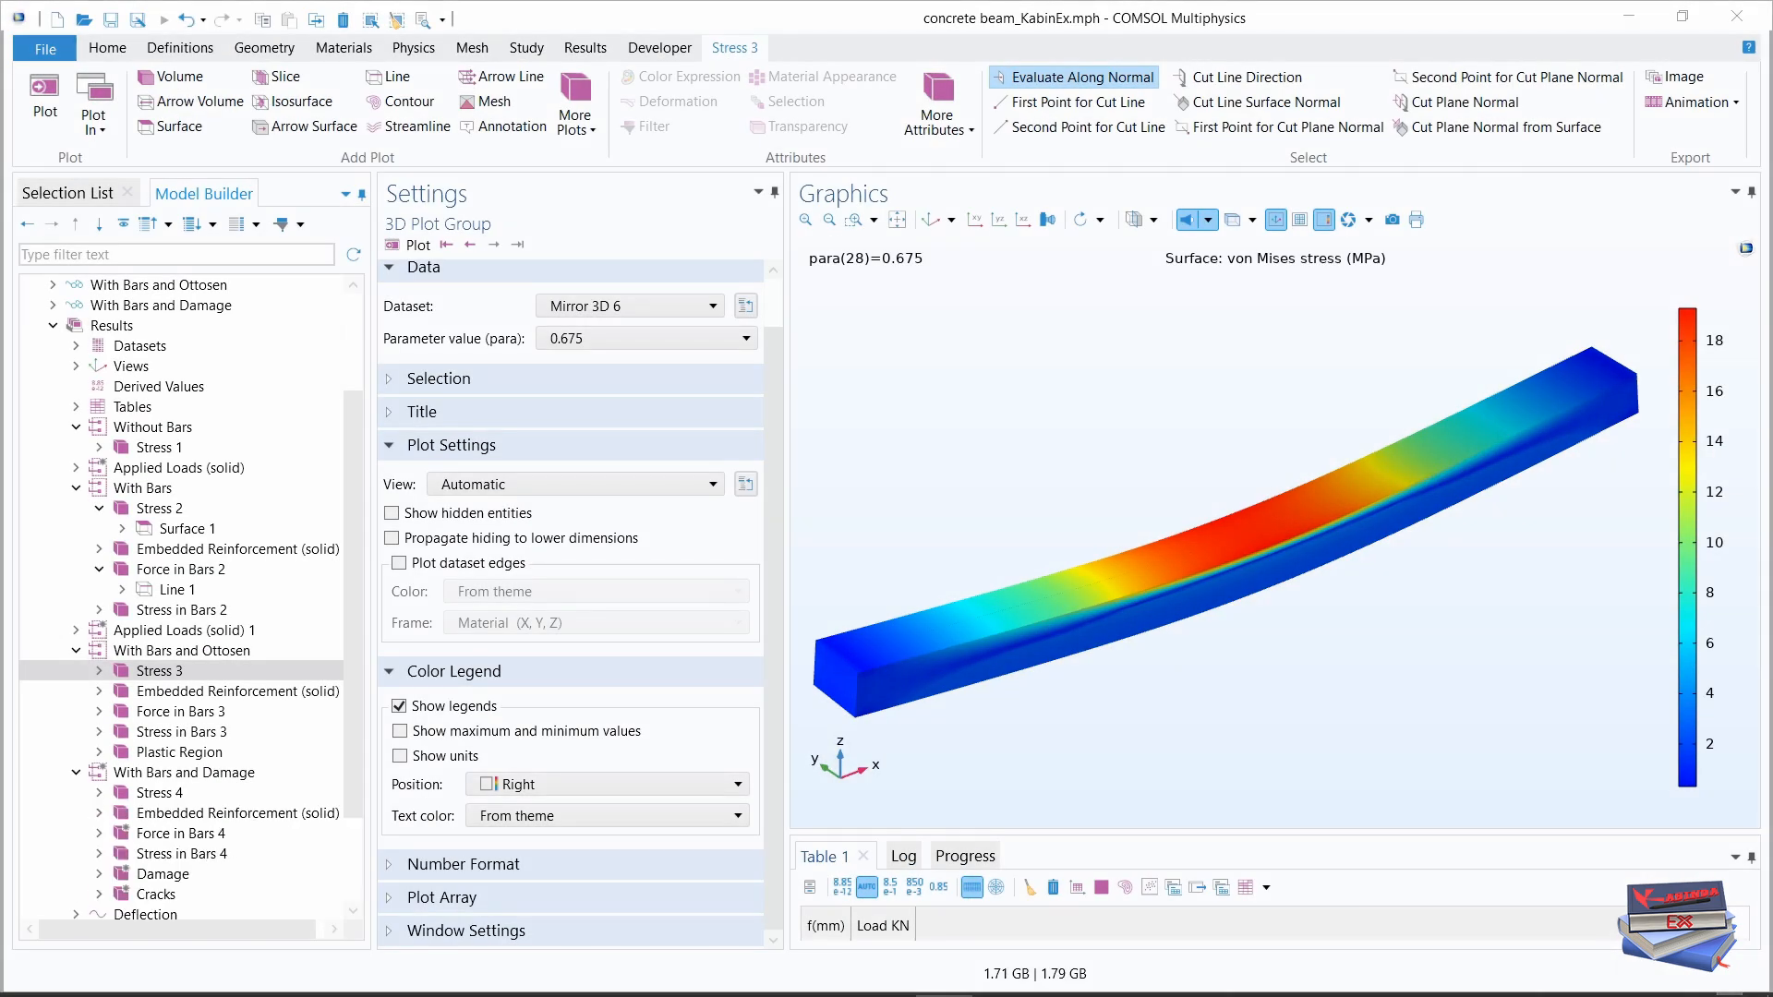
# Step: Compare the damaged von Mises stress in Stress 4 with the Ottosen result in Stress 3
pyautogui.click(169, 792)
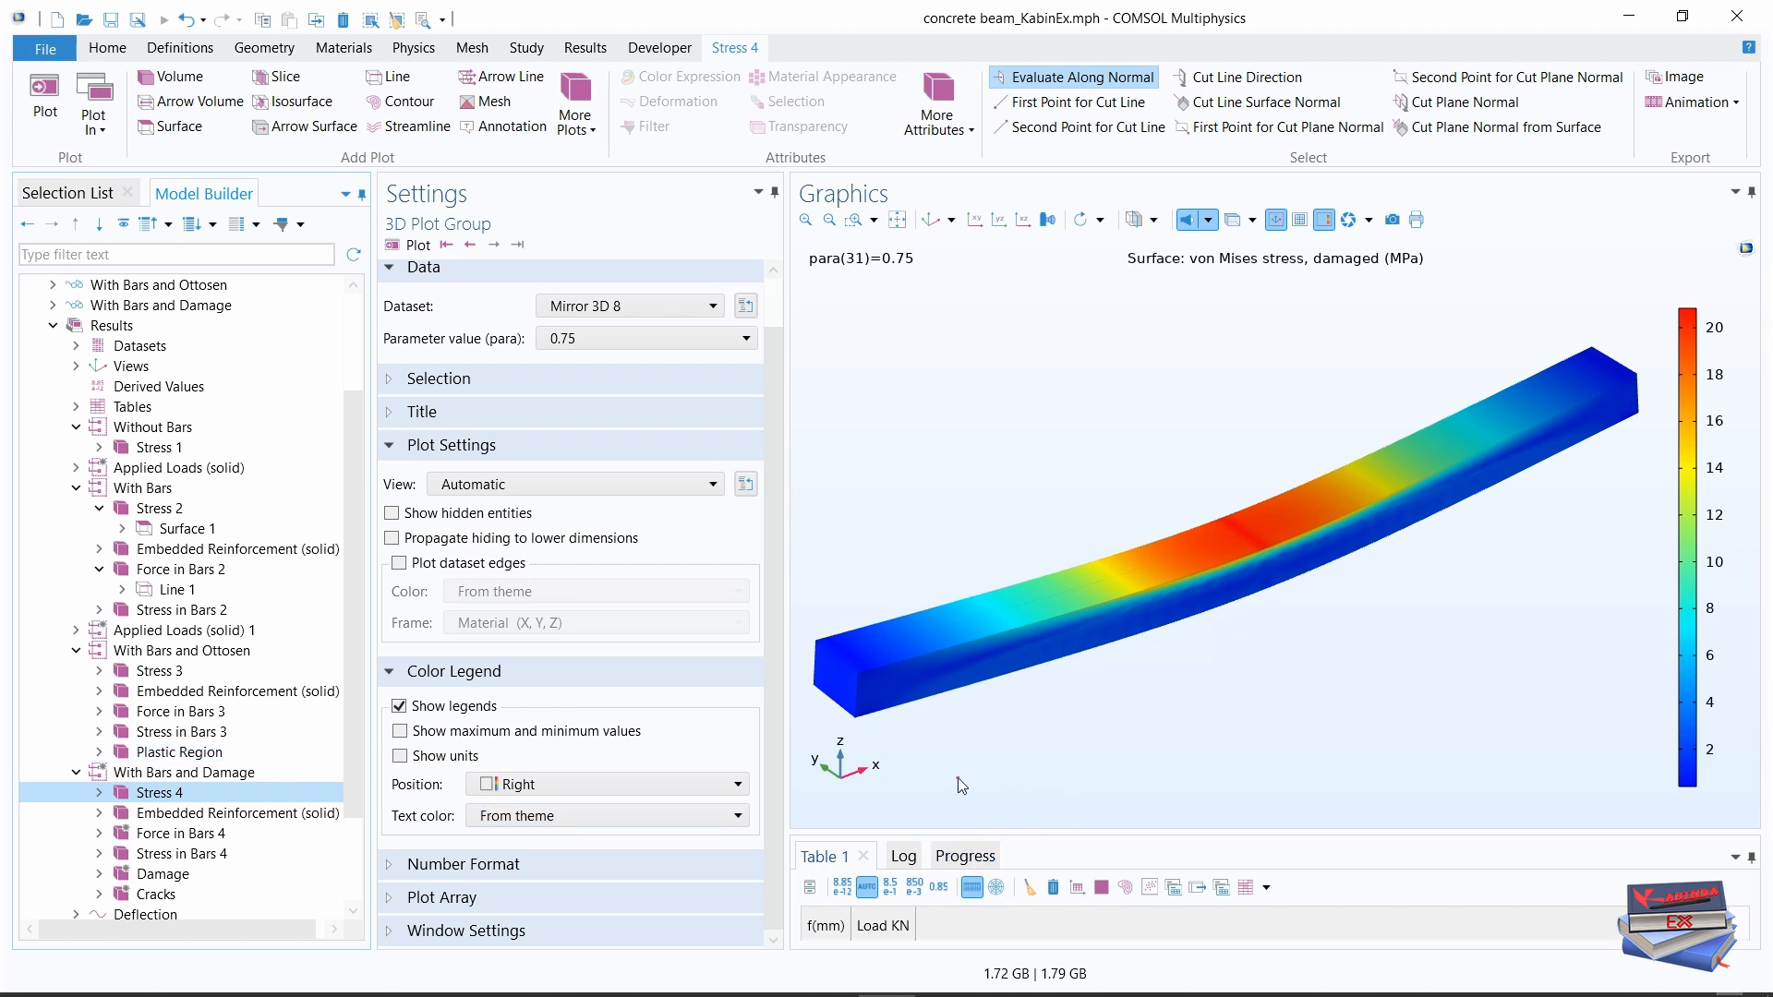
pyautogui.click(164, 672)
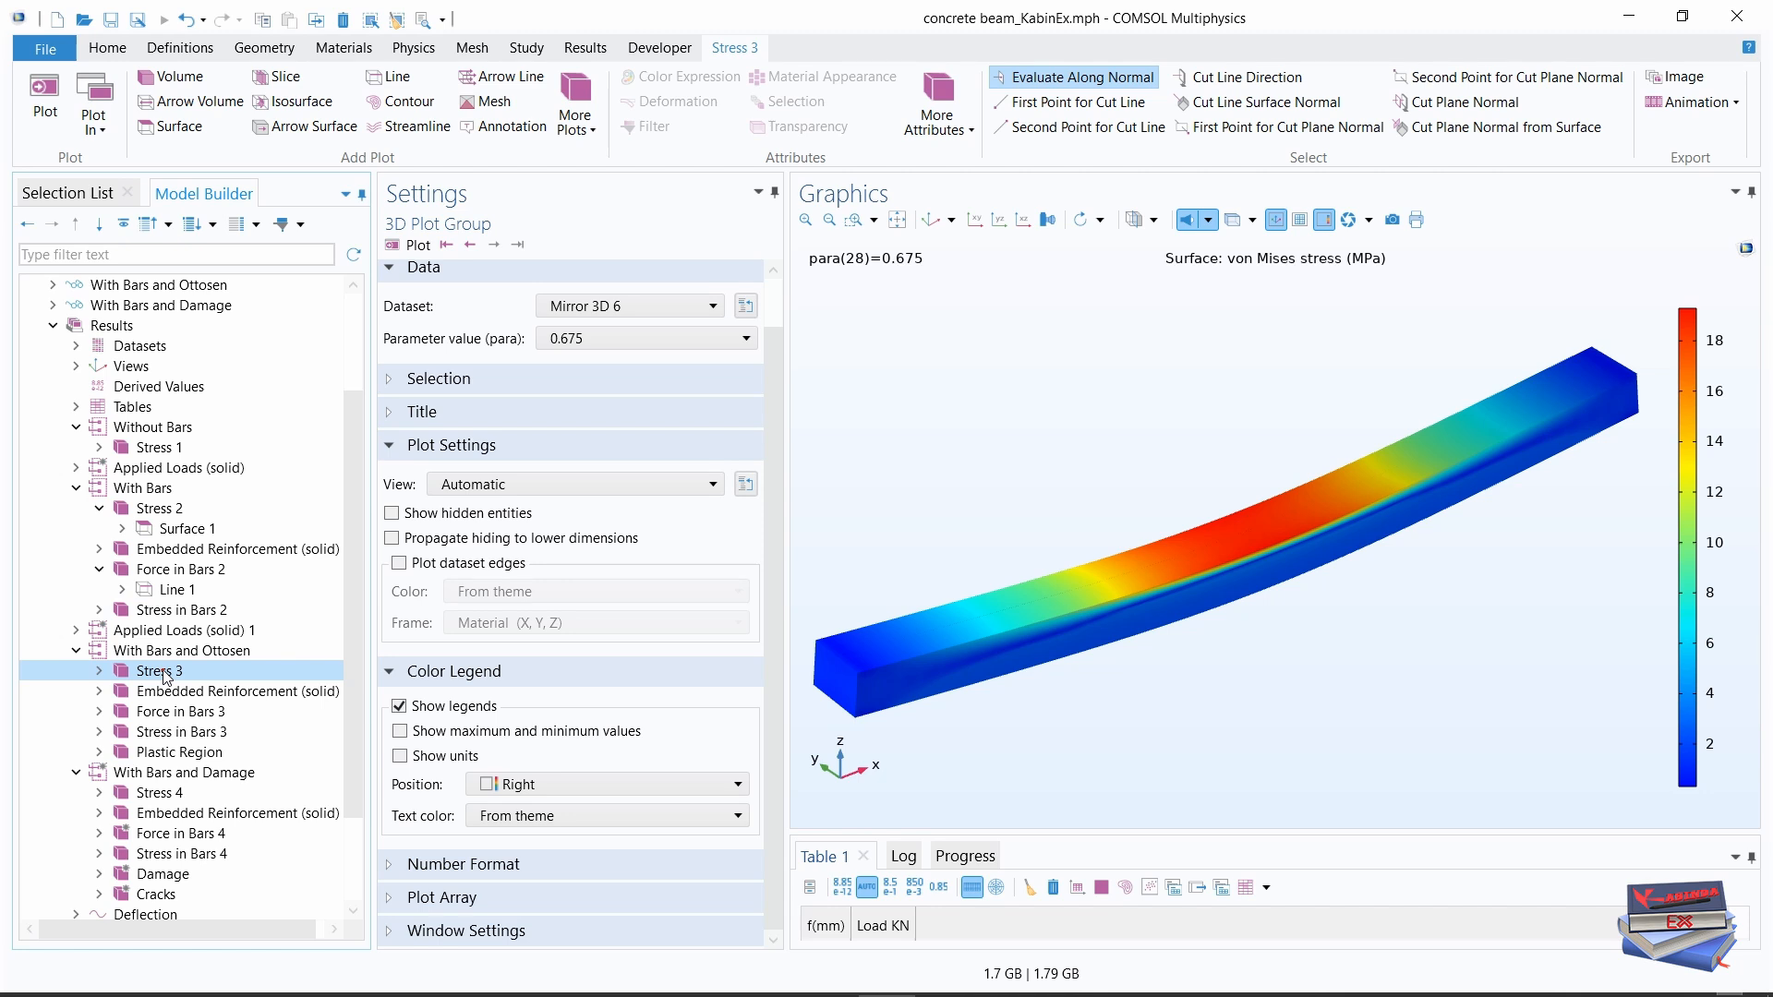
pyautogui.click(169, 792)
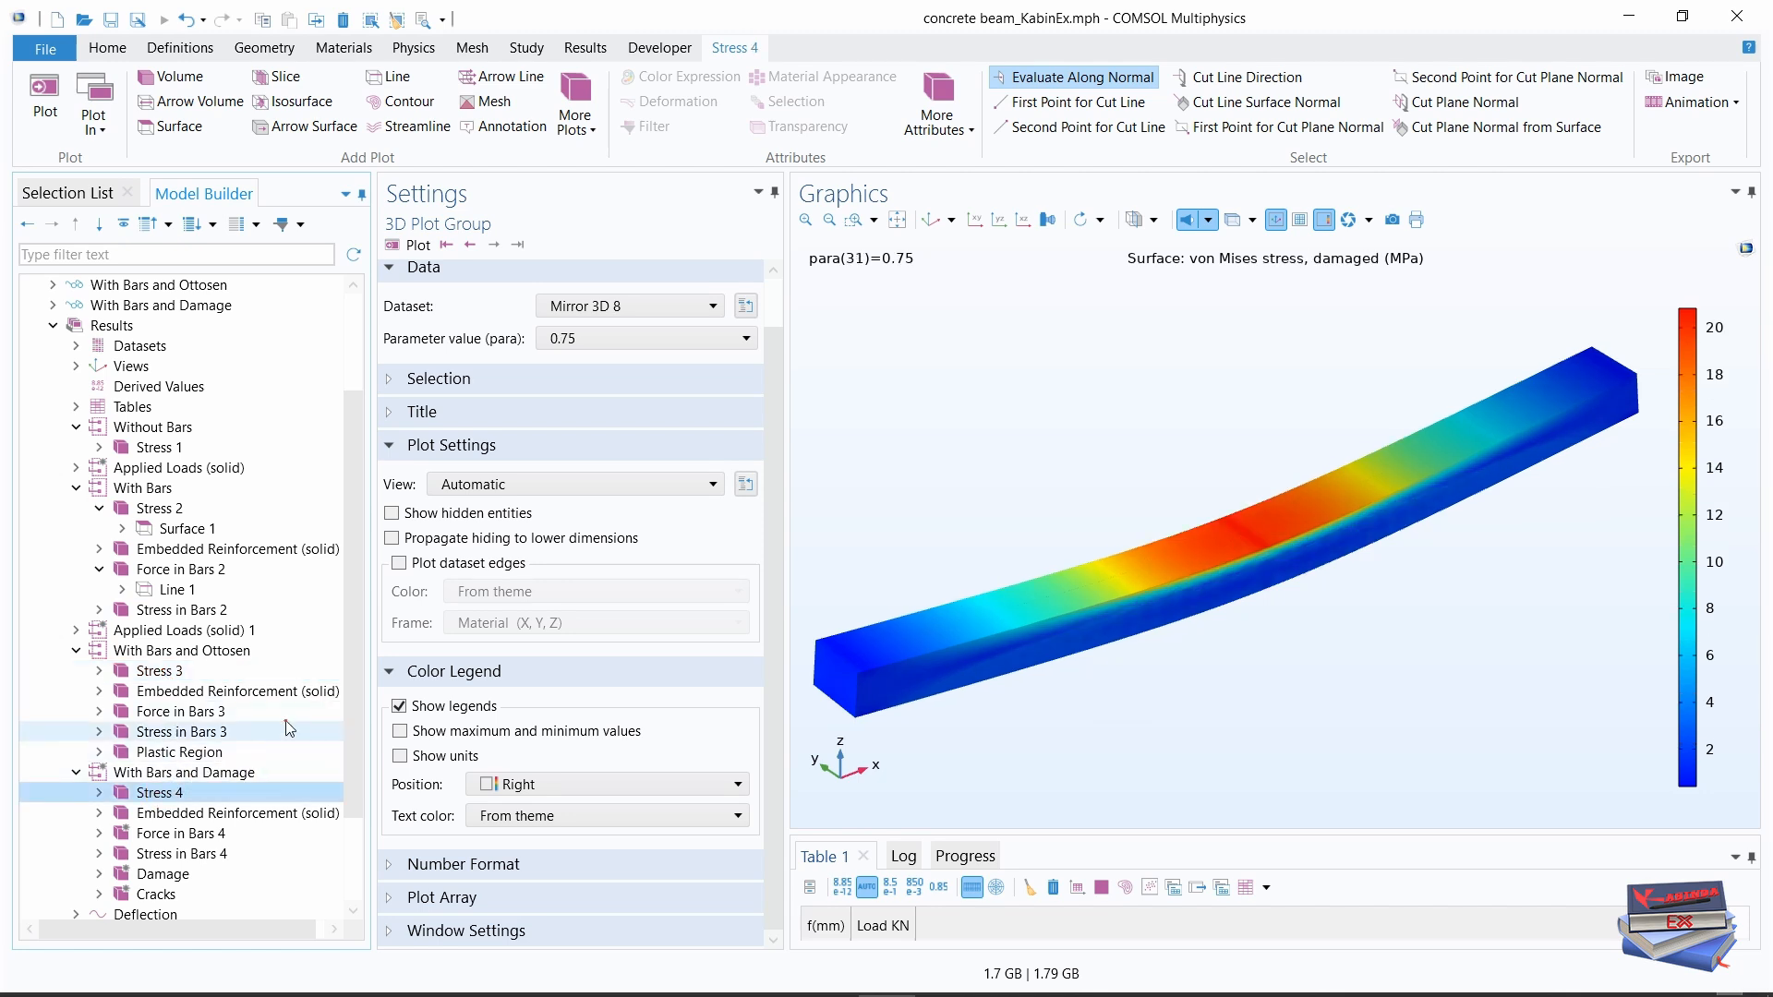
# Step: View the Force in Bars 3 plot of the Ottosen group and the Damage plot of the With Bars and Damage group
pyautogui.moveTo(352, 579); pyautogui.dragTo(352, 603)
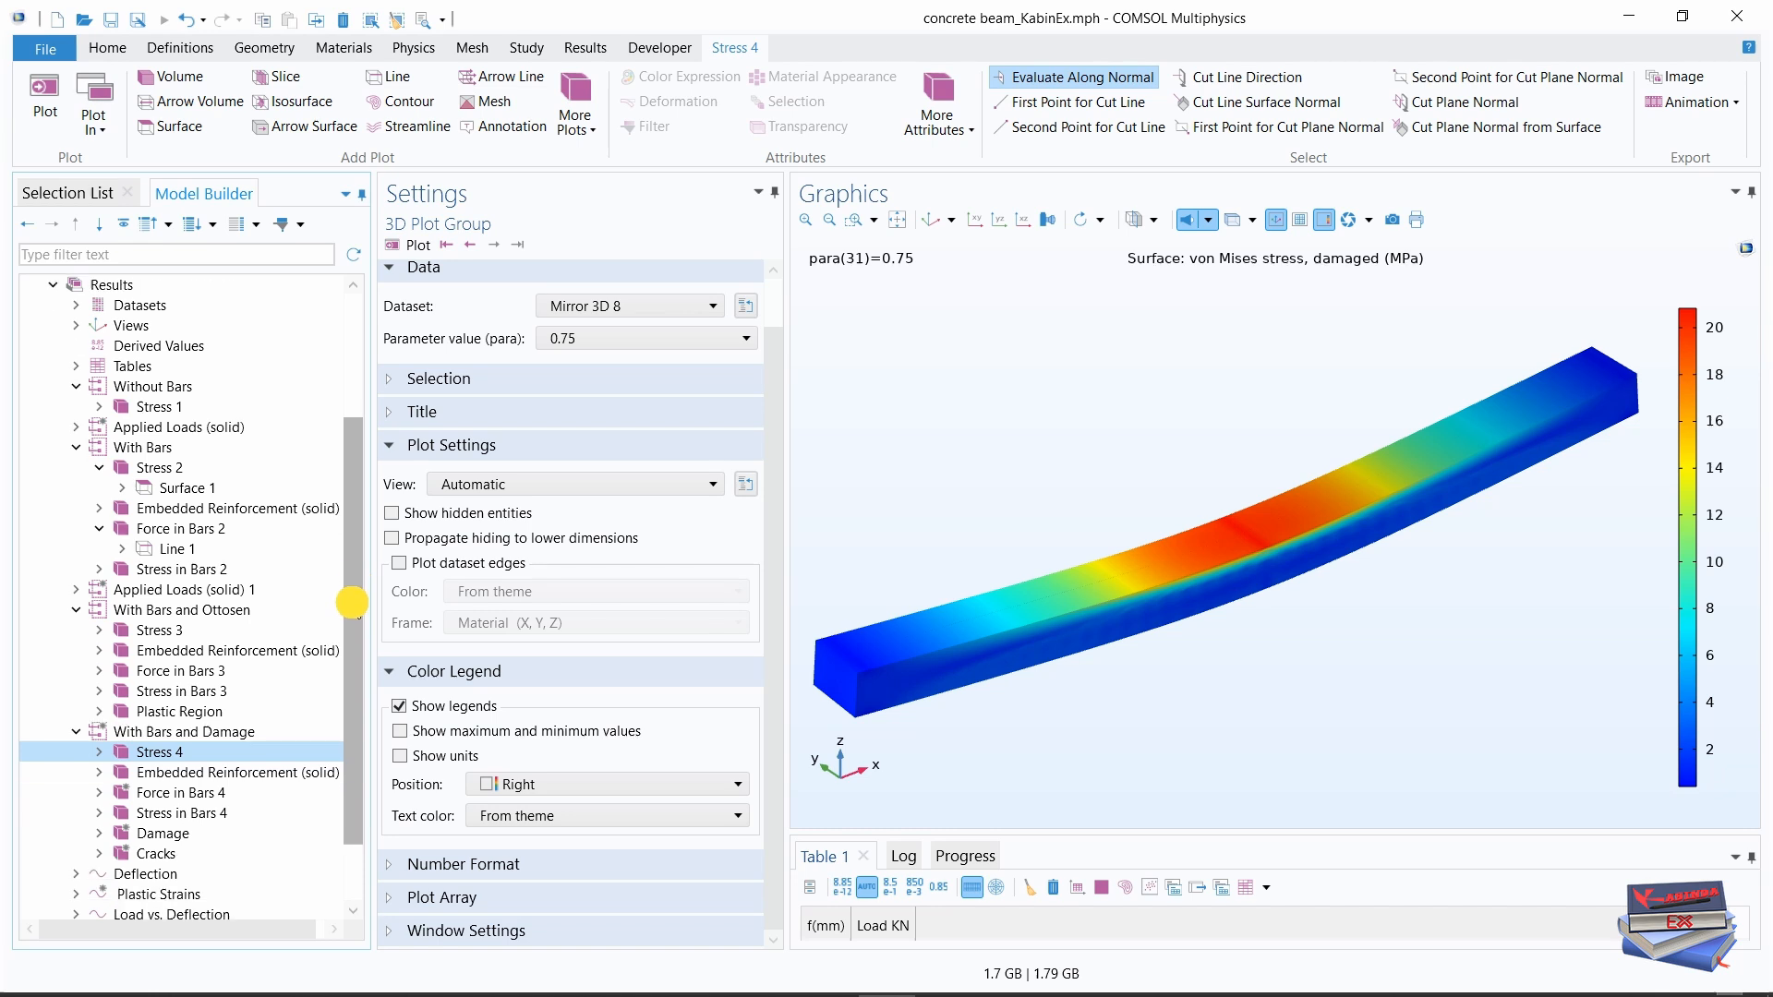
pyautogui.click(172, 678)
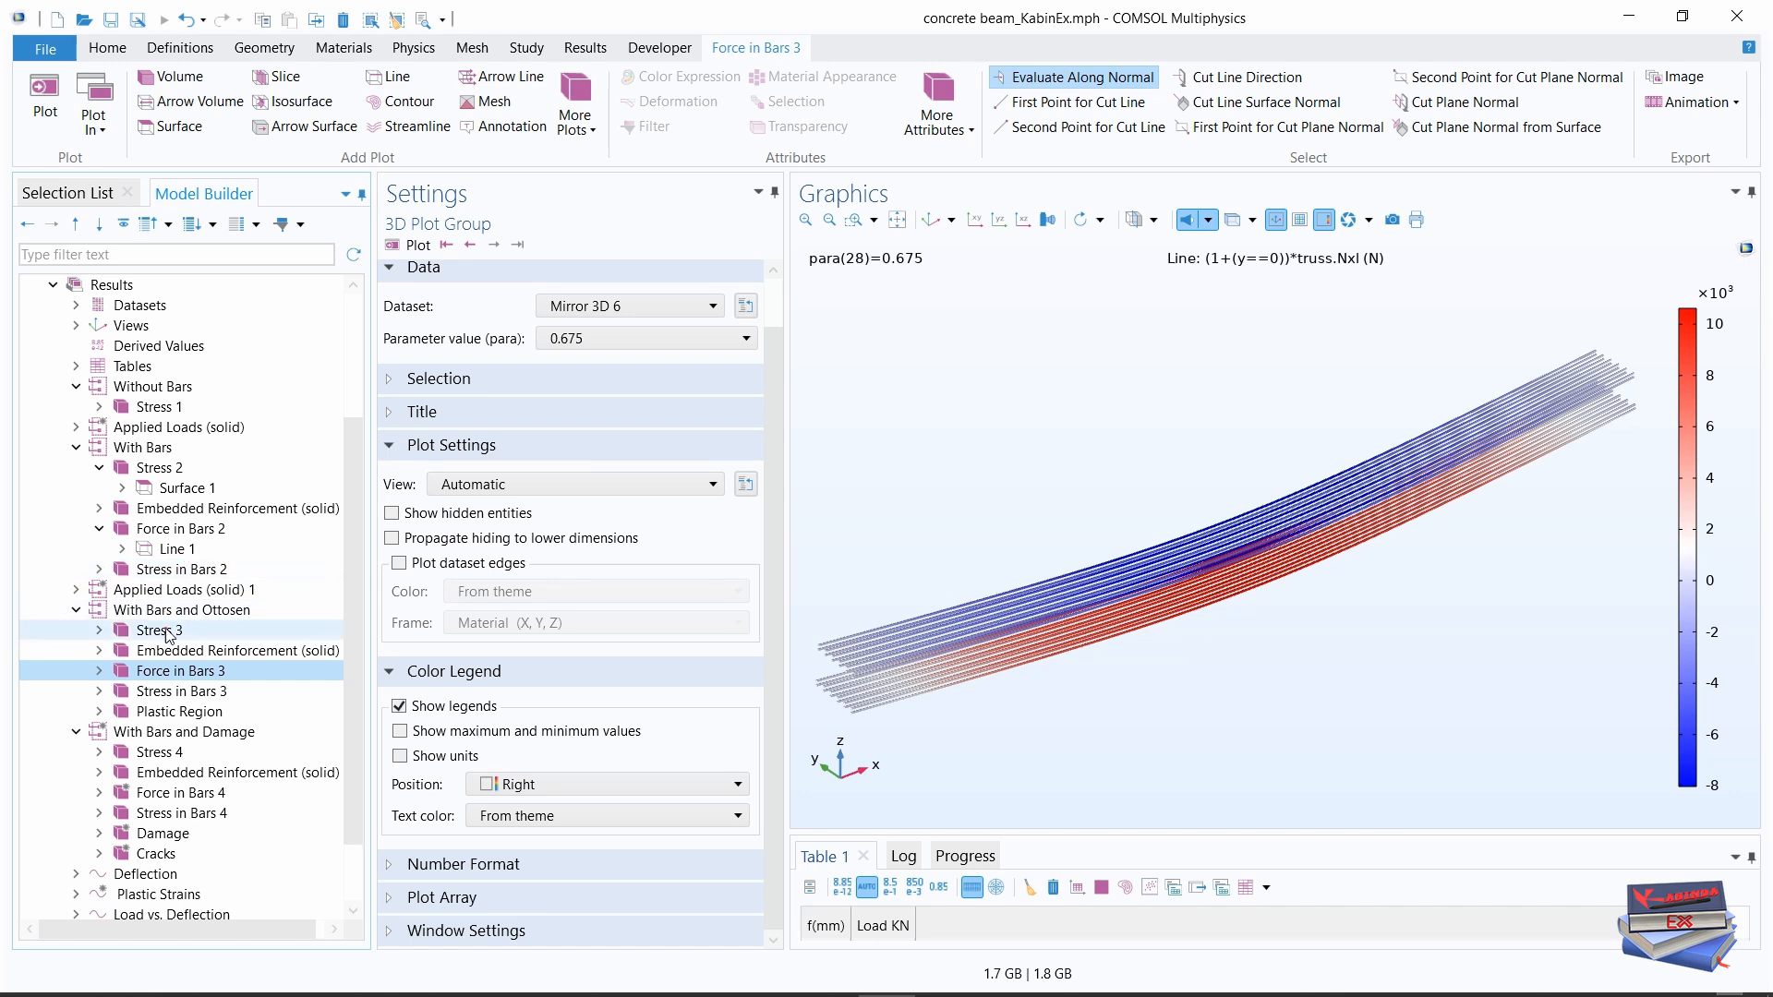
pyautogui.moveTo(343, 611); pyautogui.dragTo(343, 700)
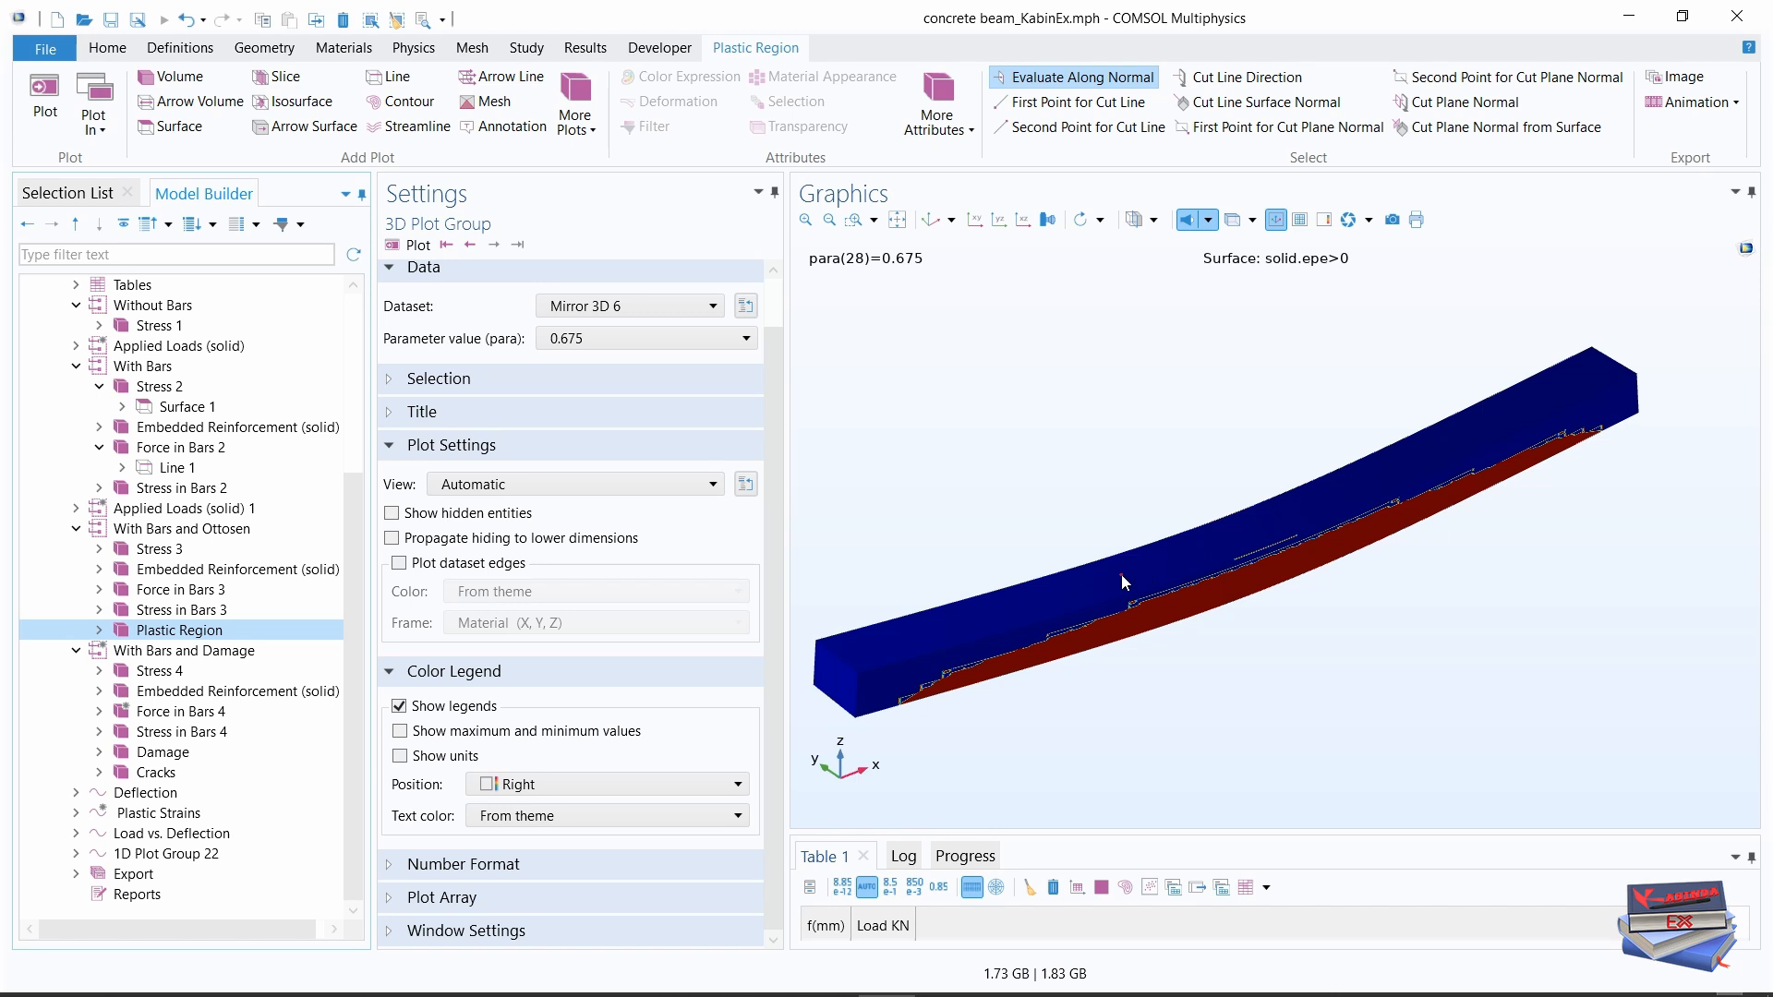
pyautogui.click(170, 752)
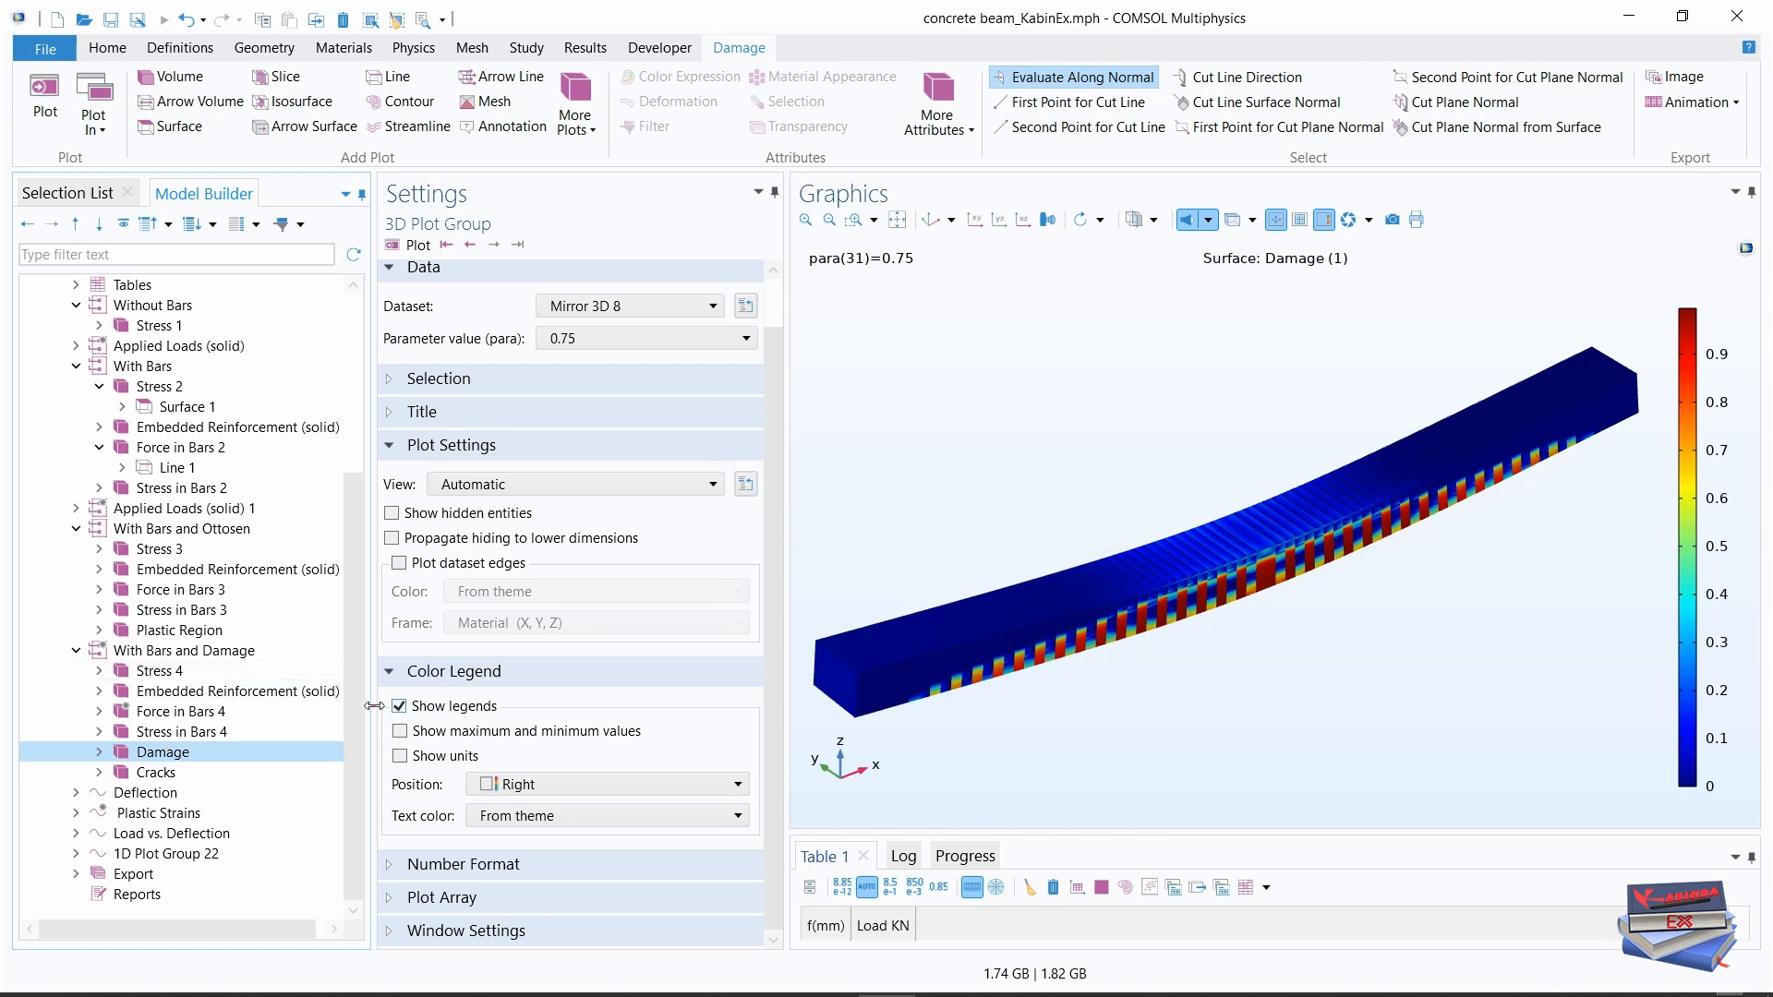
# Step: Compare the Plastic Region plot of the With Bars and Ottosen group with the Damage plot of the With Bars and Damage group
pyautogui.click(170, 636)
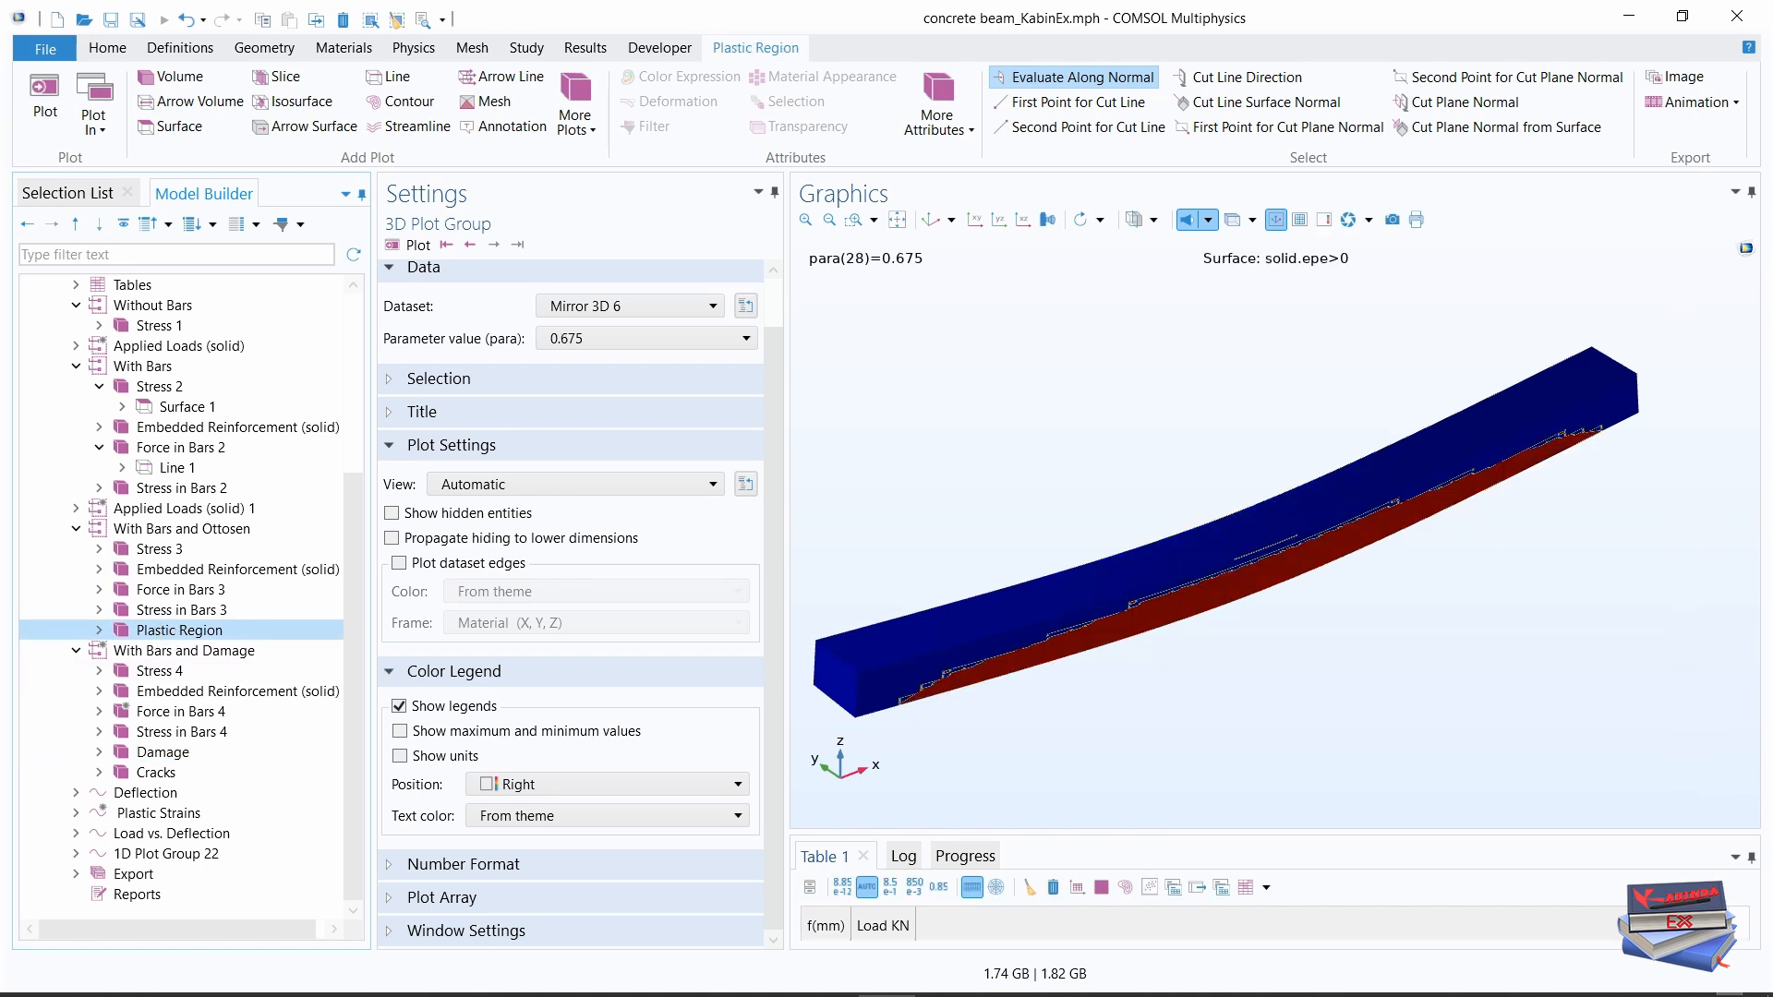
pyautogui.click(944, 995)
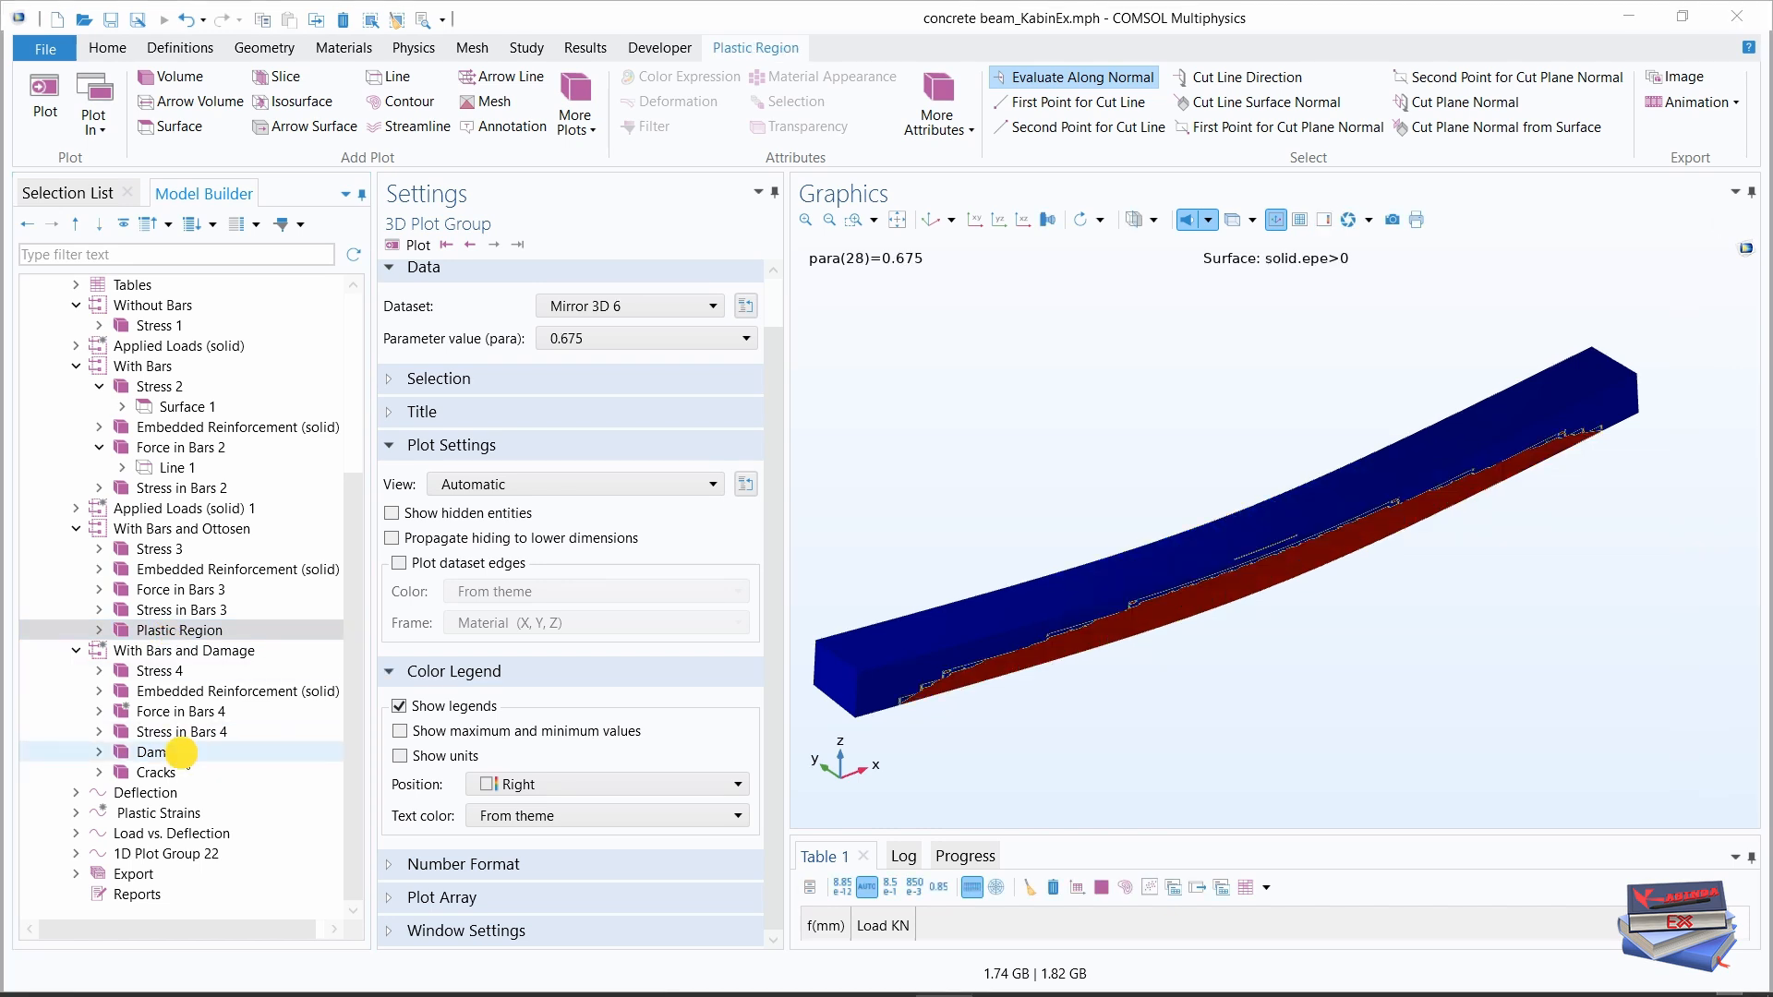
pyautogui.click(177, 754)
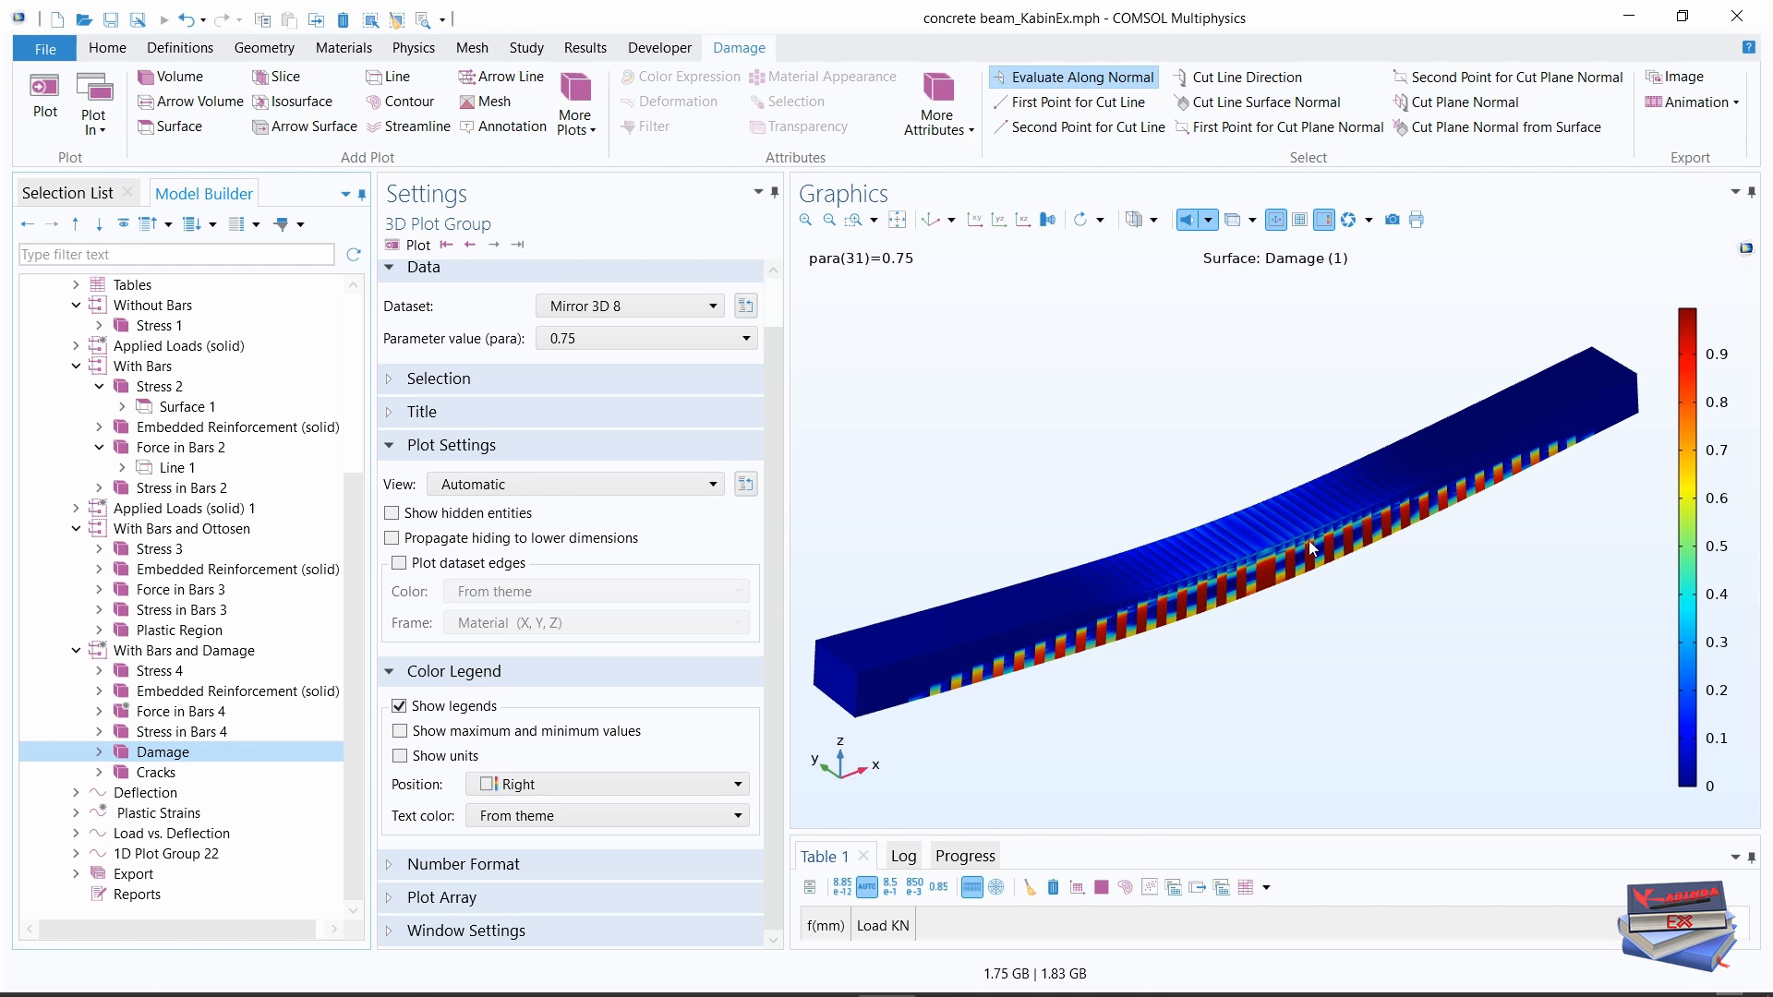
pyautogui.click(176, 636)
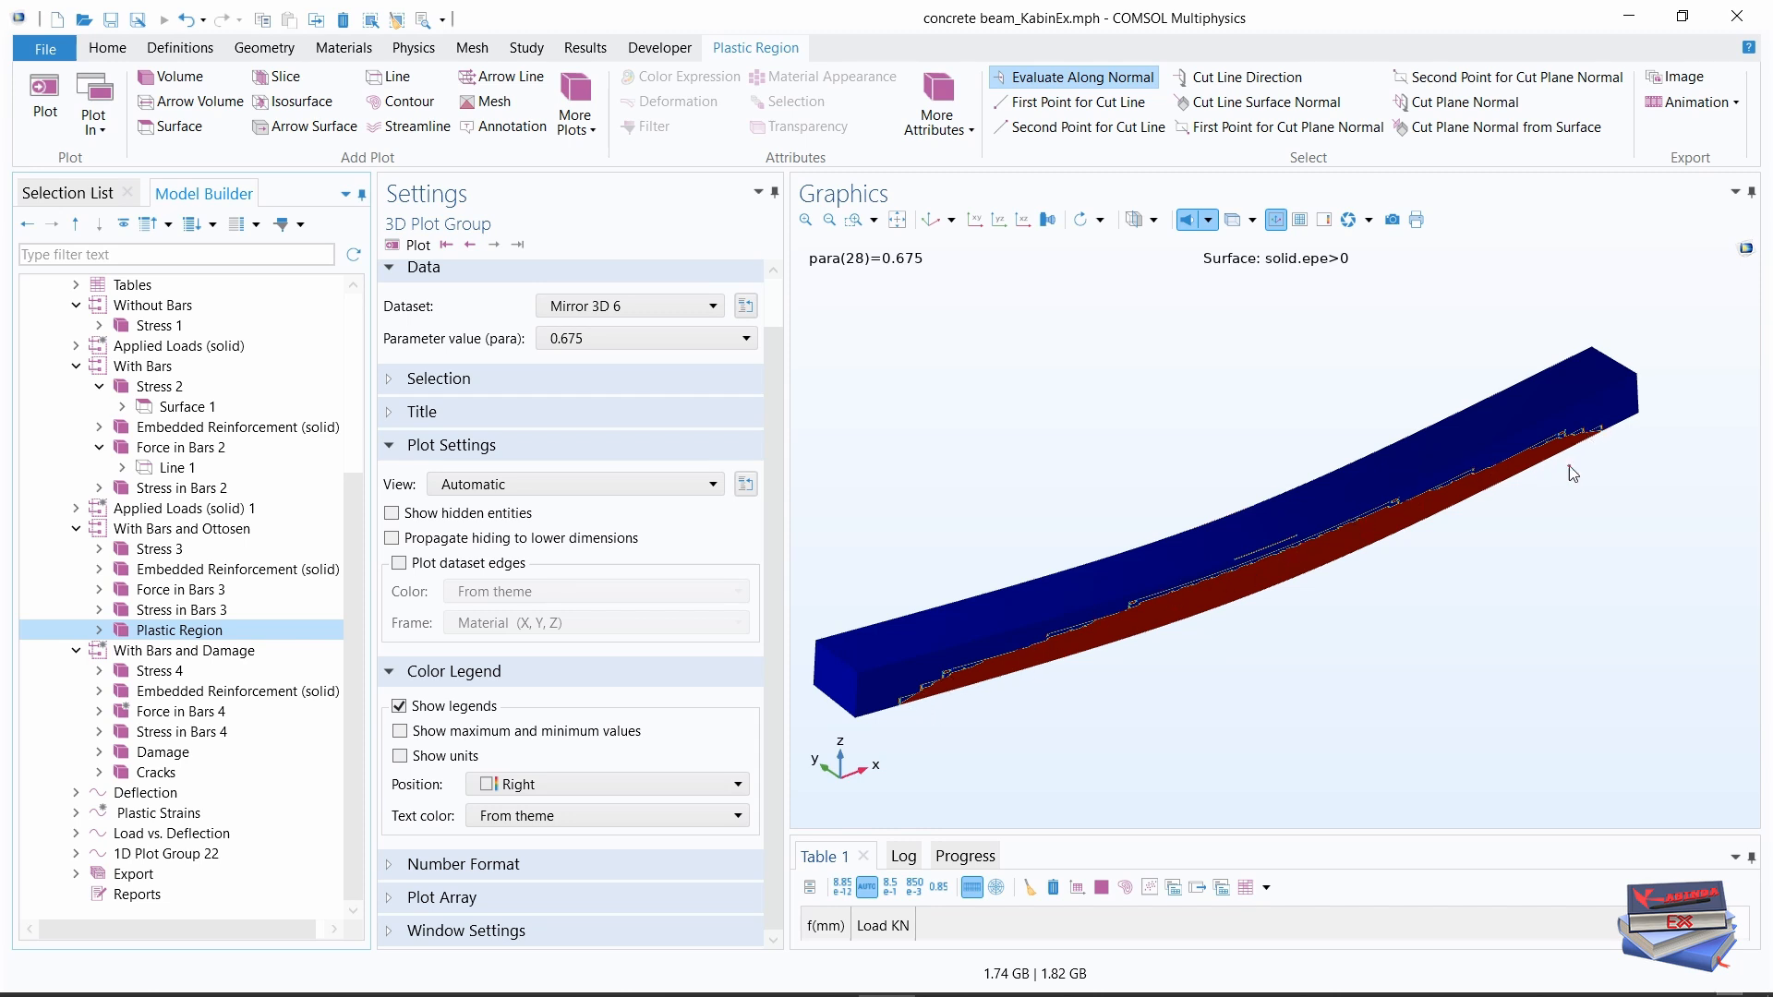
# Step: View the Damage plot and the Cracks plot of the With Bars and Damage group
pyautogui.click(155, 753)
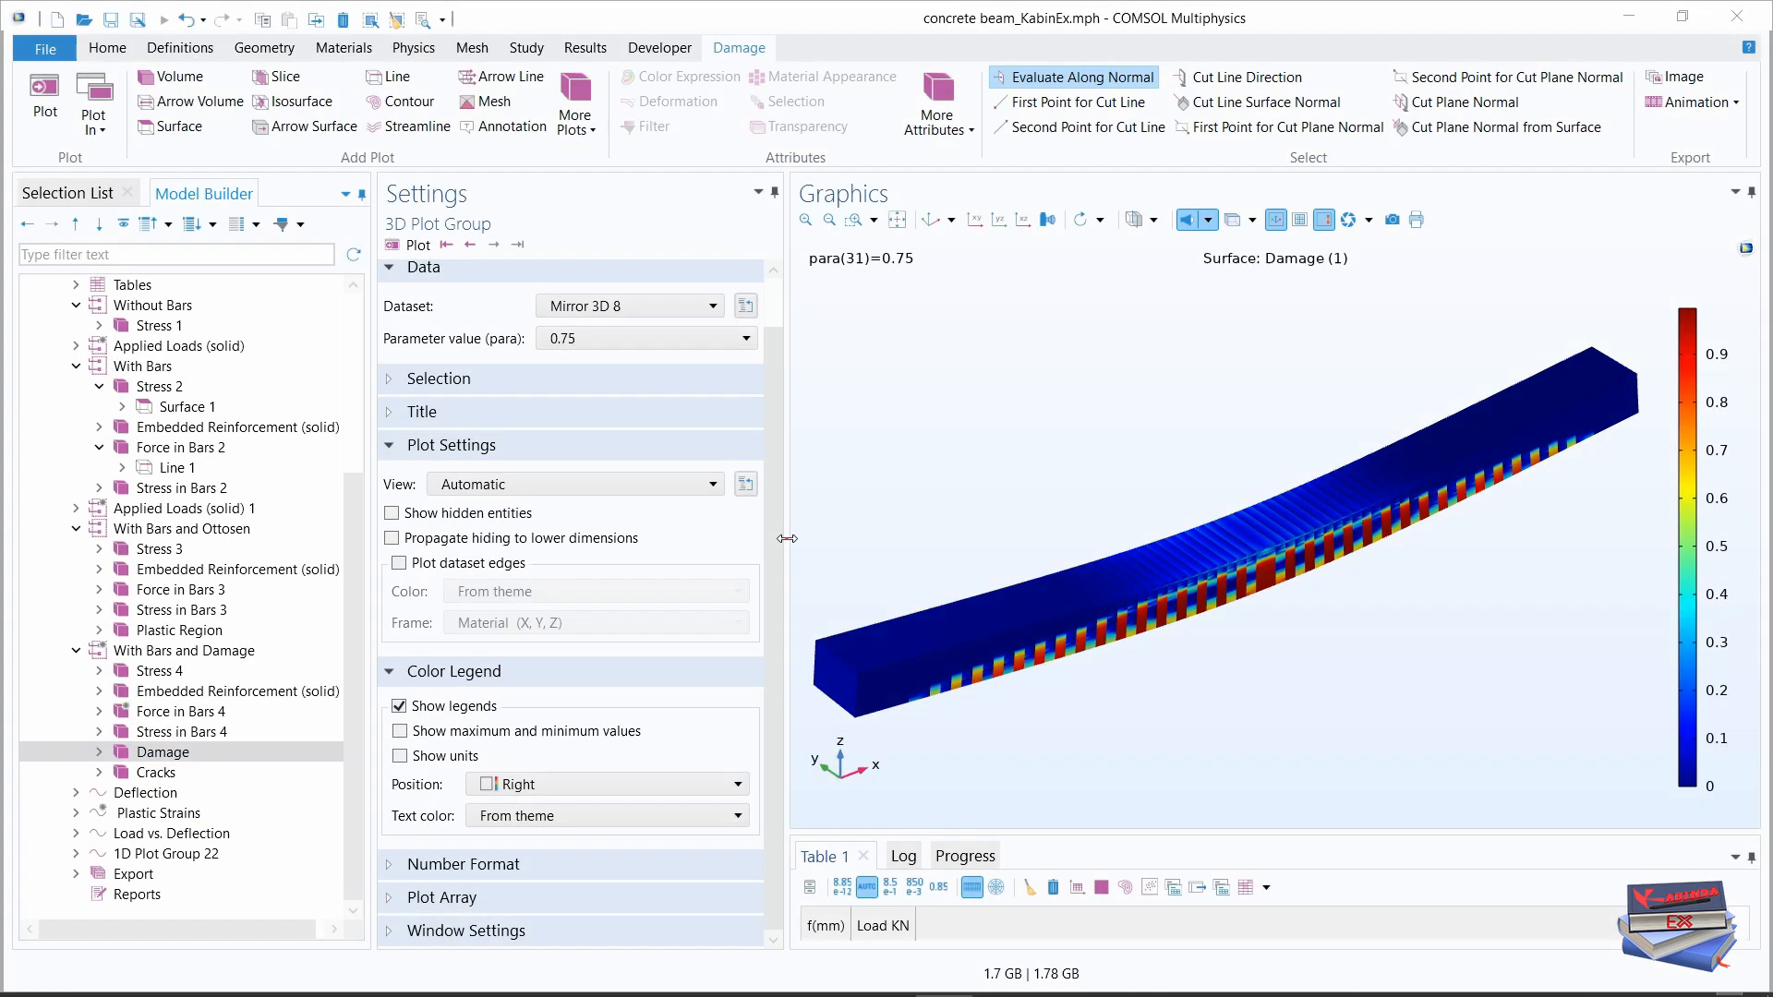
pyautogui.click(157, 778)
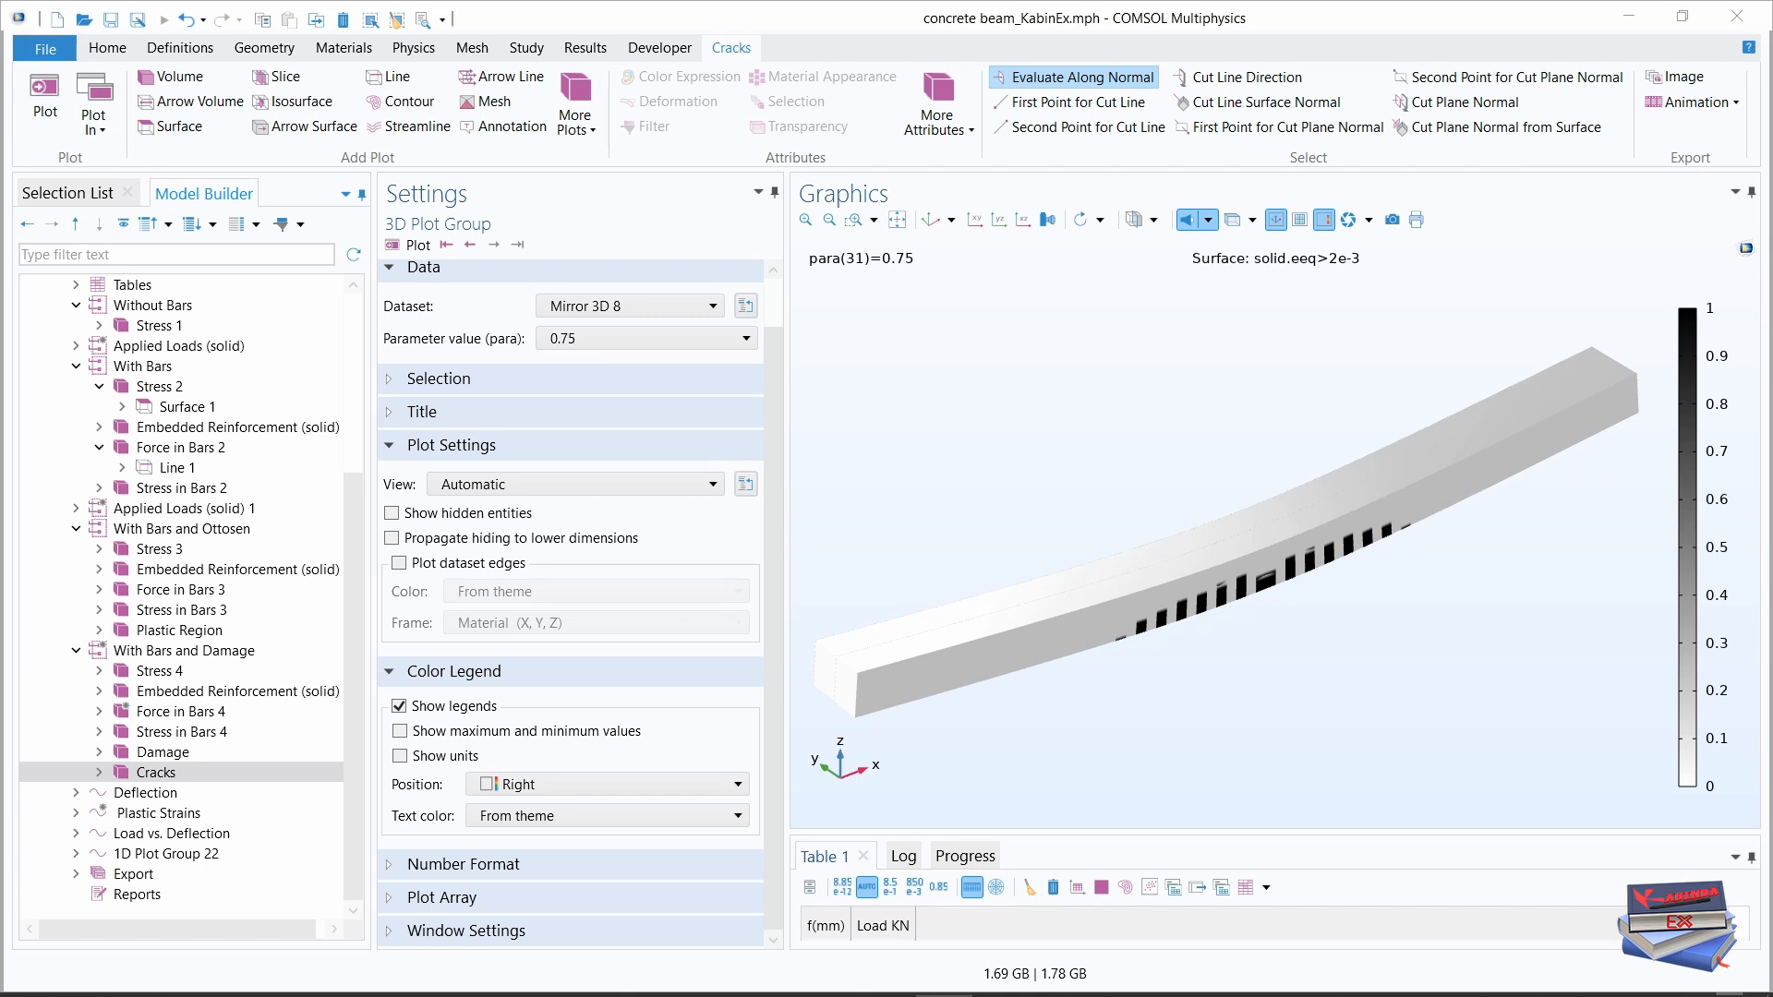
pyautogui.click(905, 684)
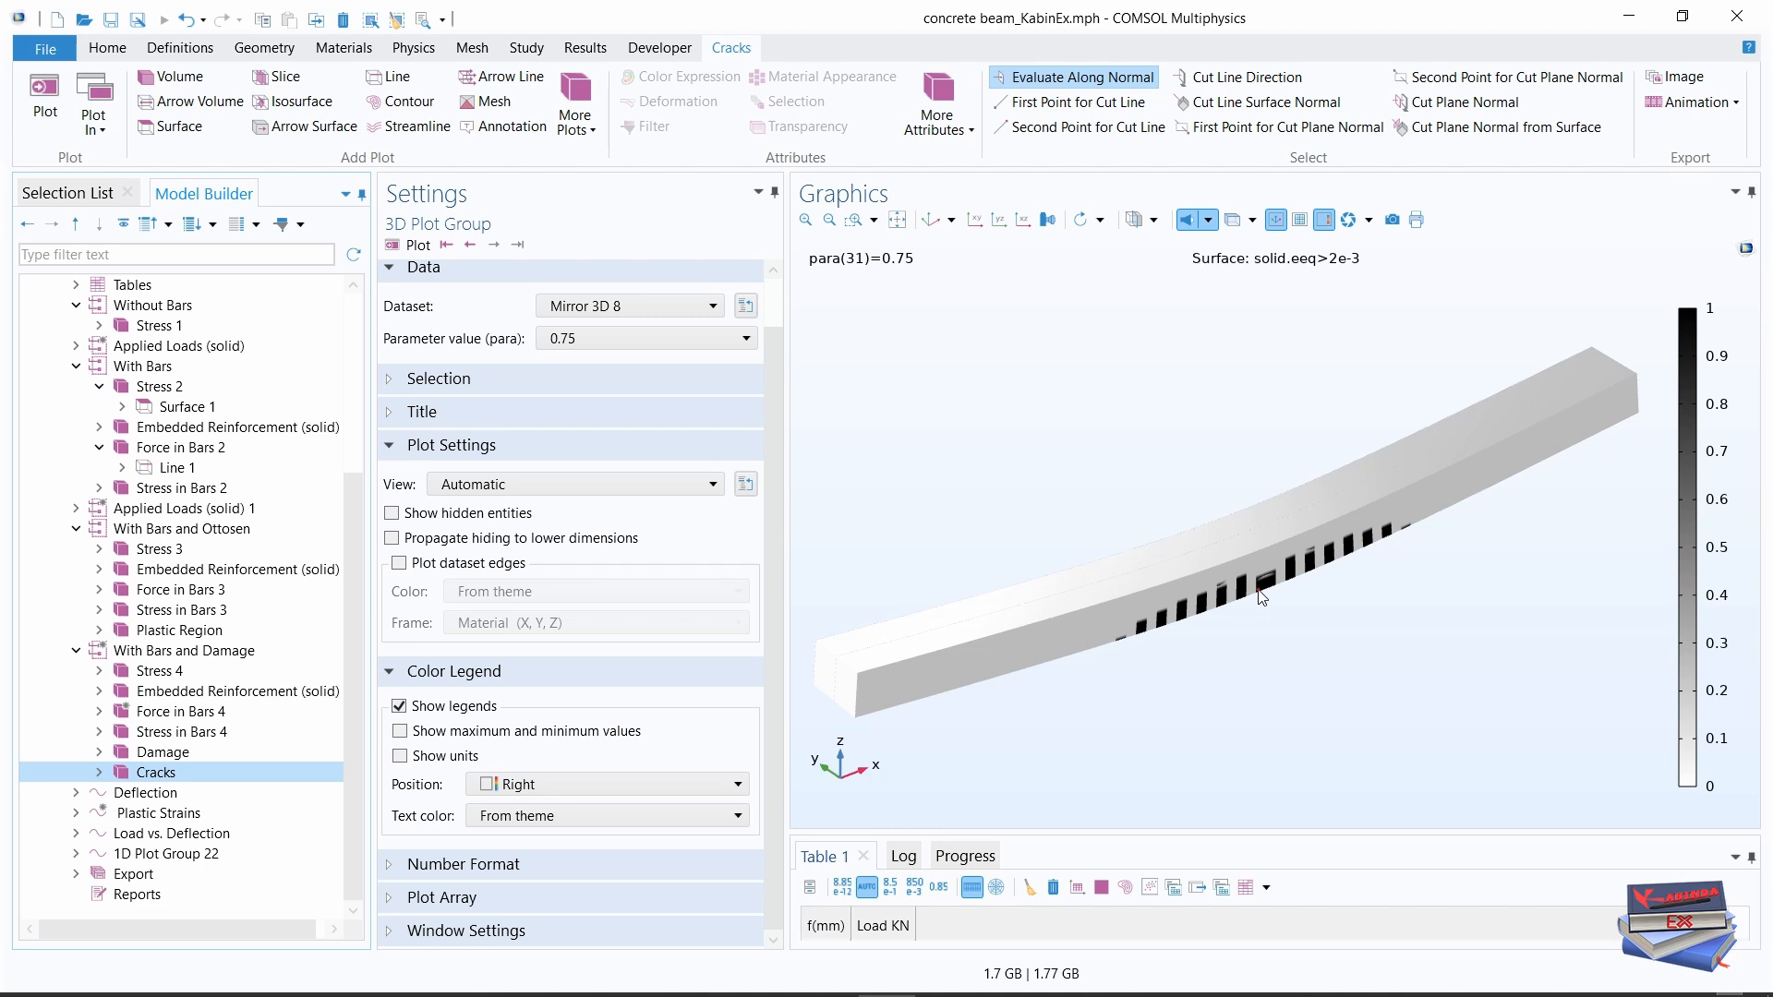
# Step: Examine the Load vs. Deflection and Plastic Strains graphs to compare the models, and collapse the Load vs. Deflection node
pyautogui.click(161, 833)
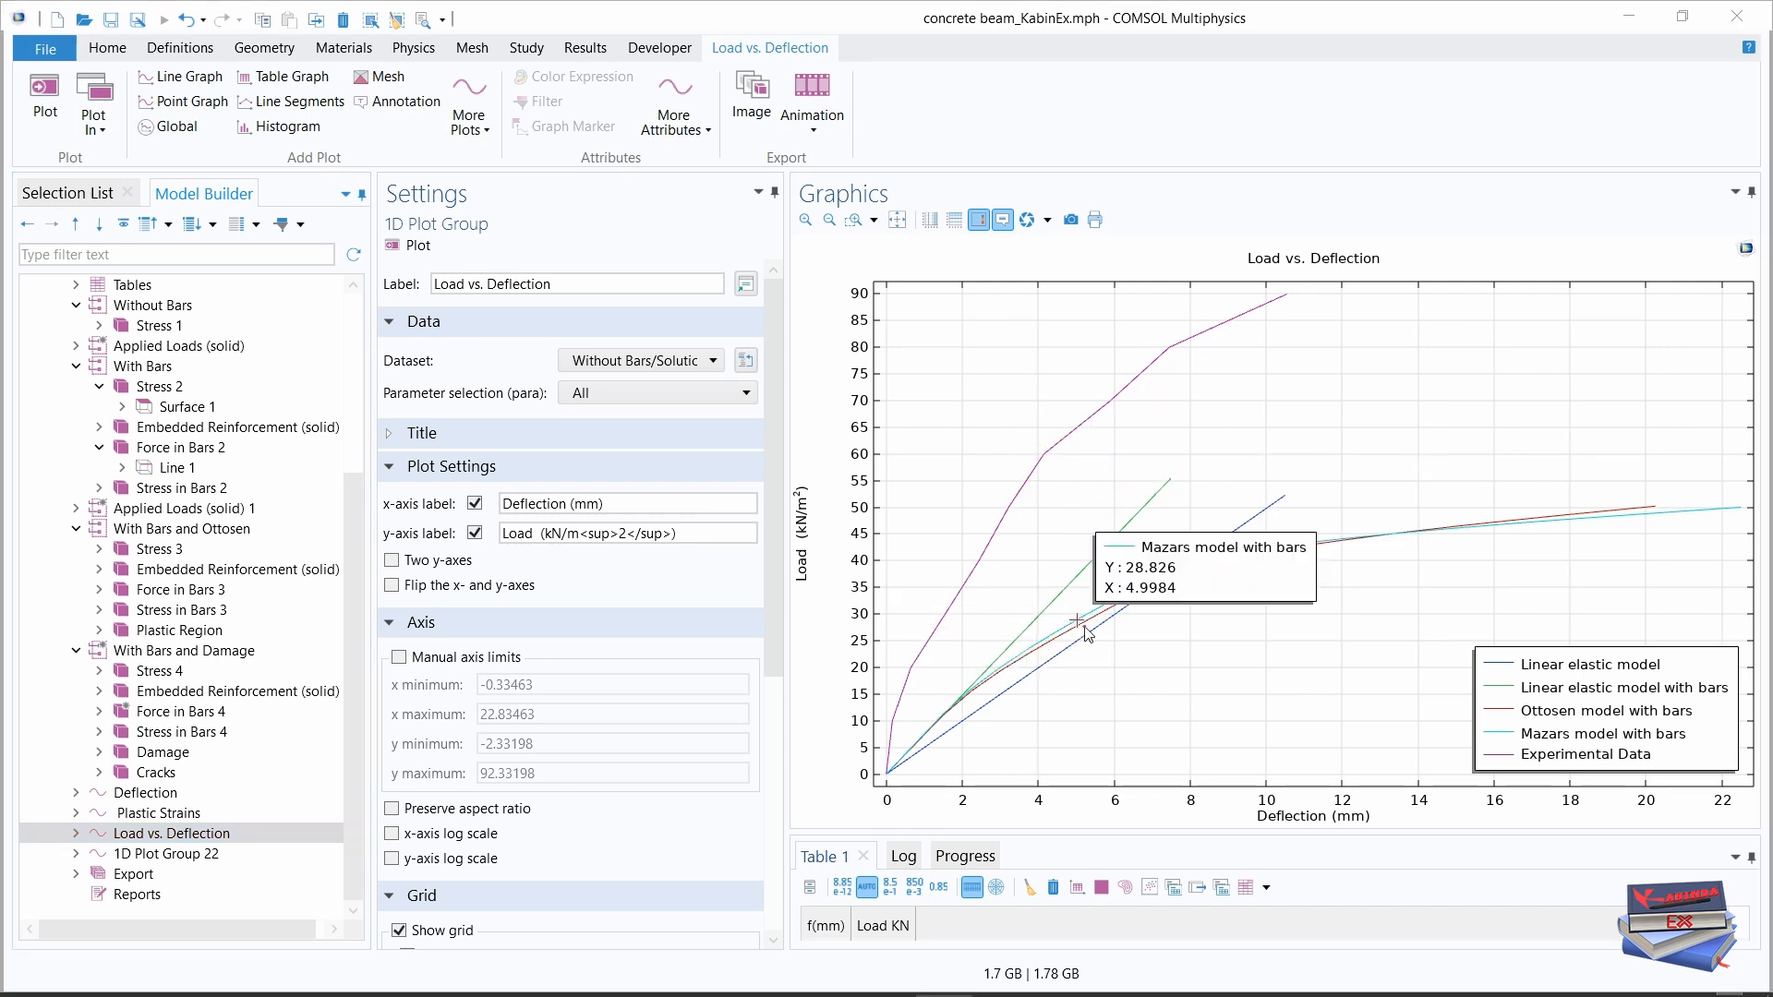
pyautogui.click(159, 813)
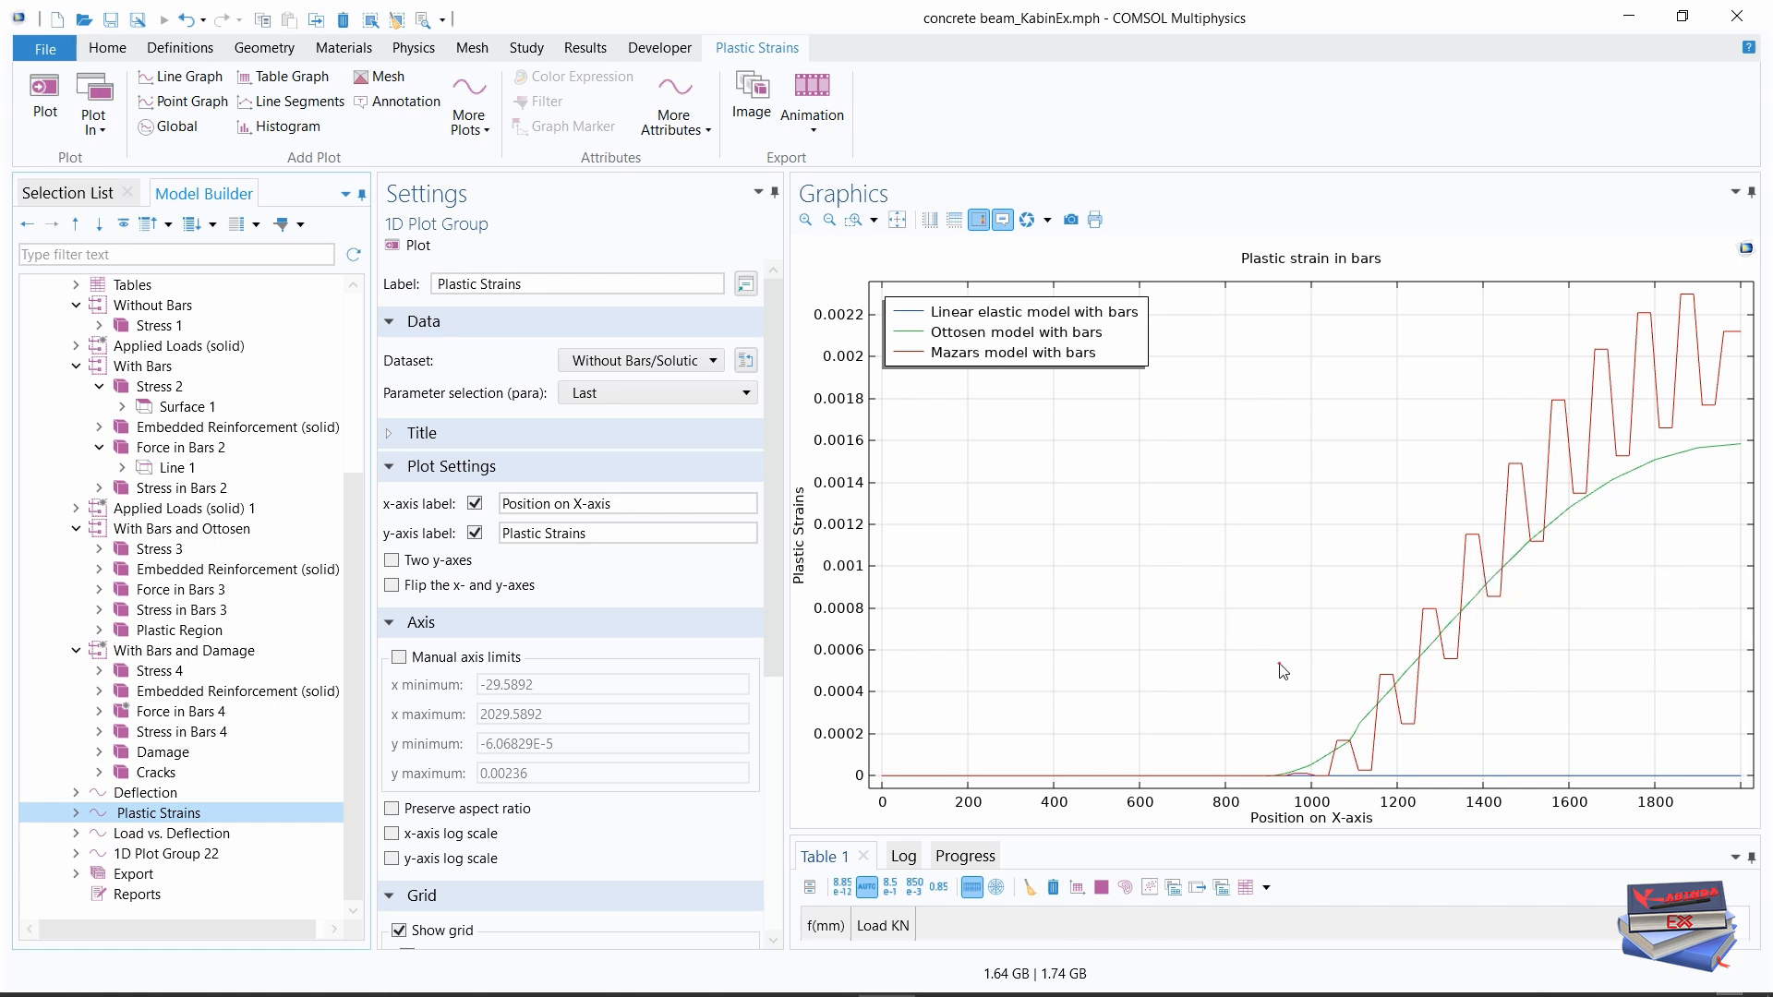
pyautogui.click(155, 834)
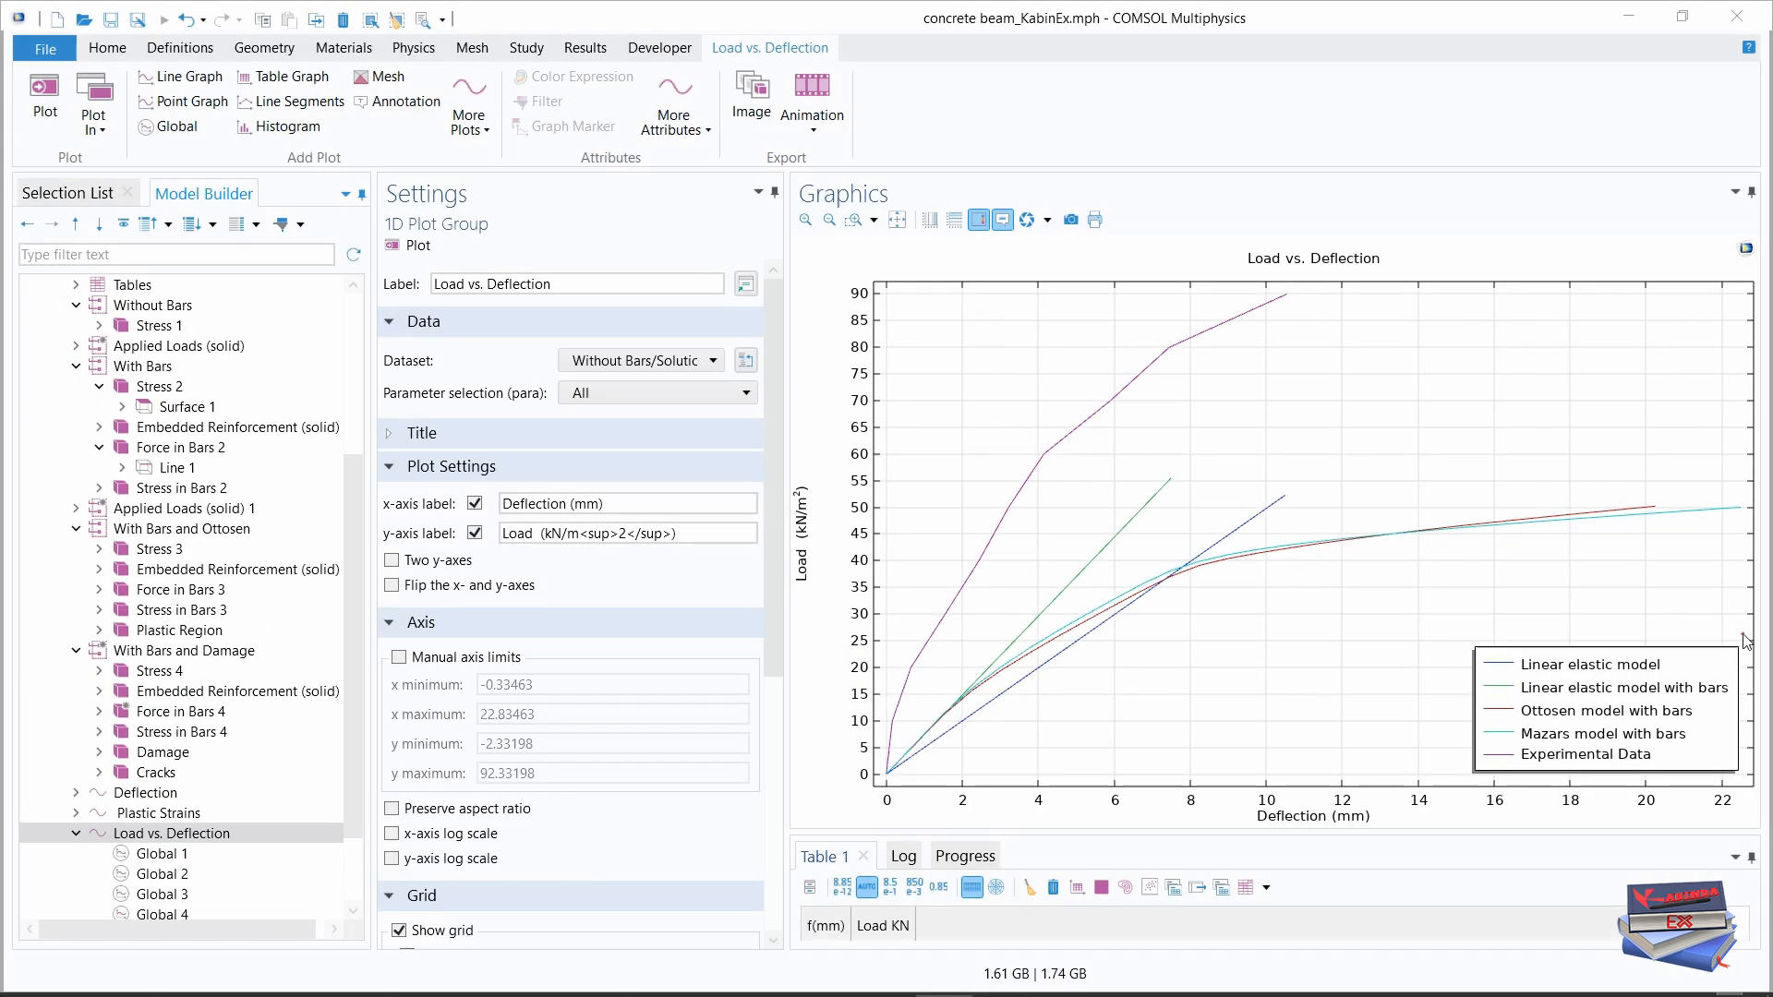
pyautogui.click(156, 814)
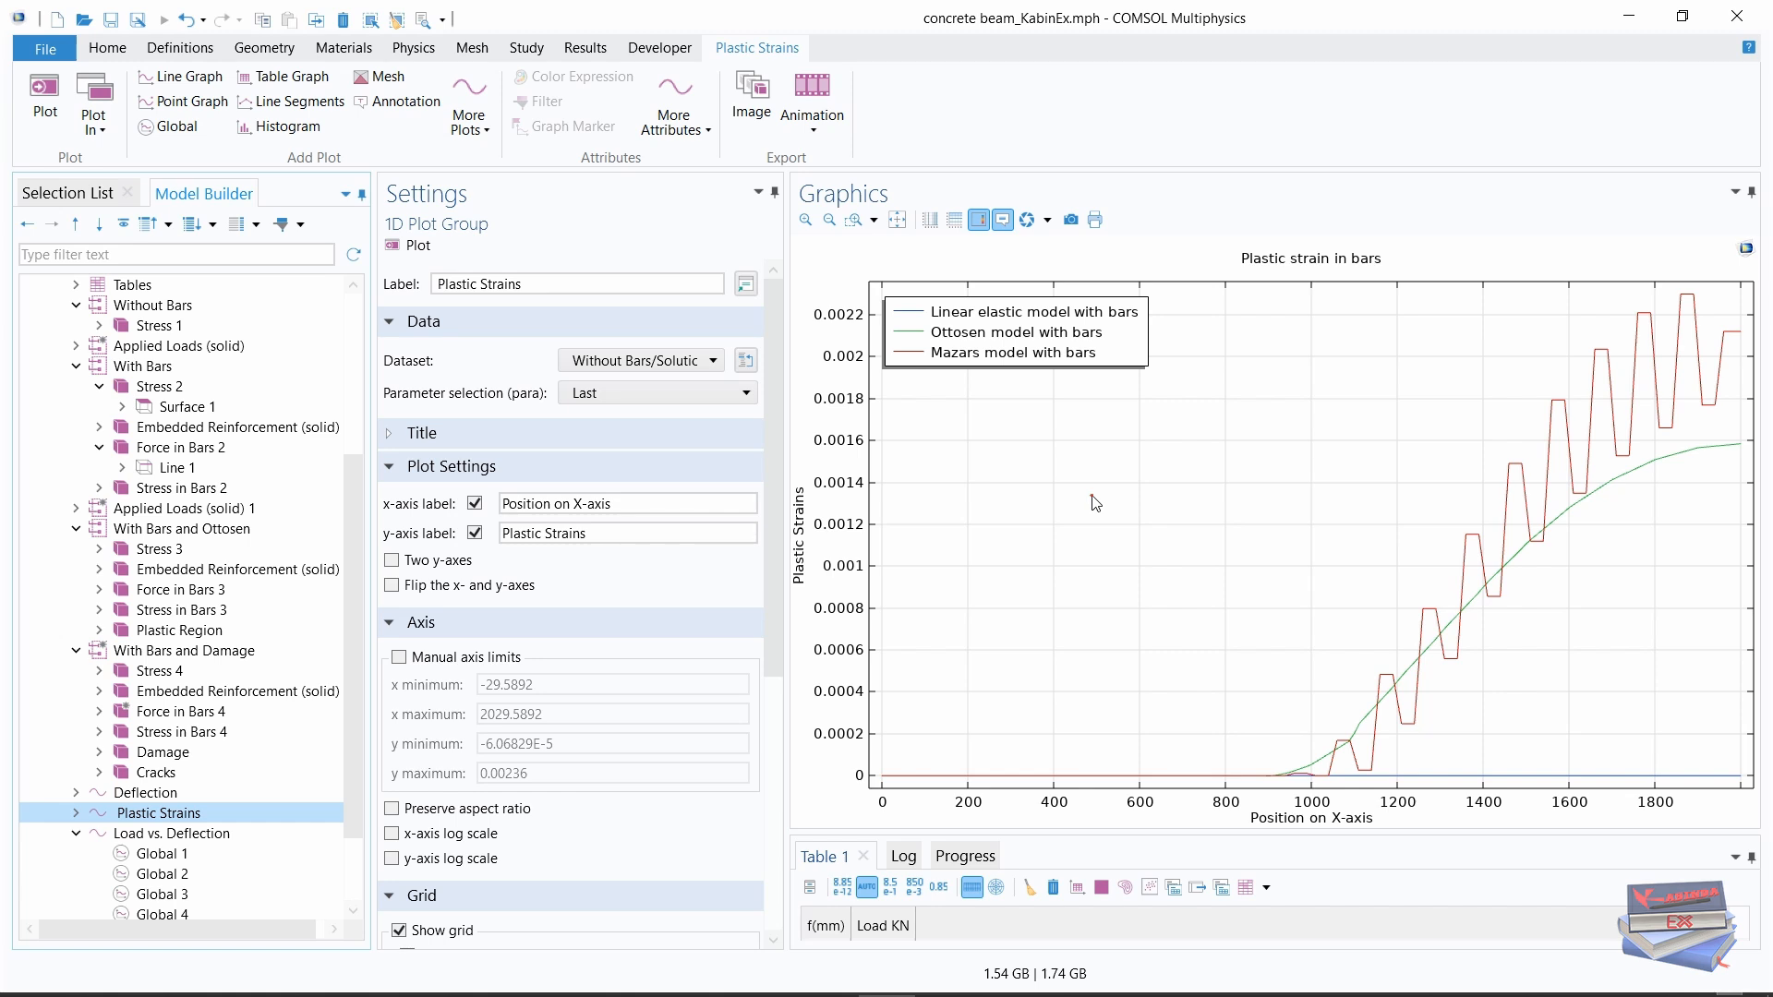
pyautogui.click(77, 834)
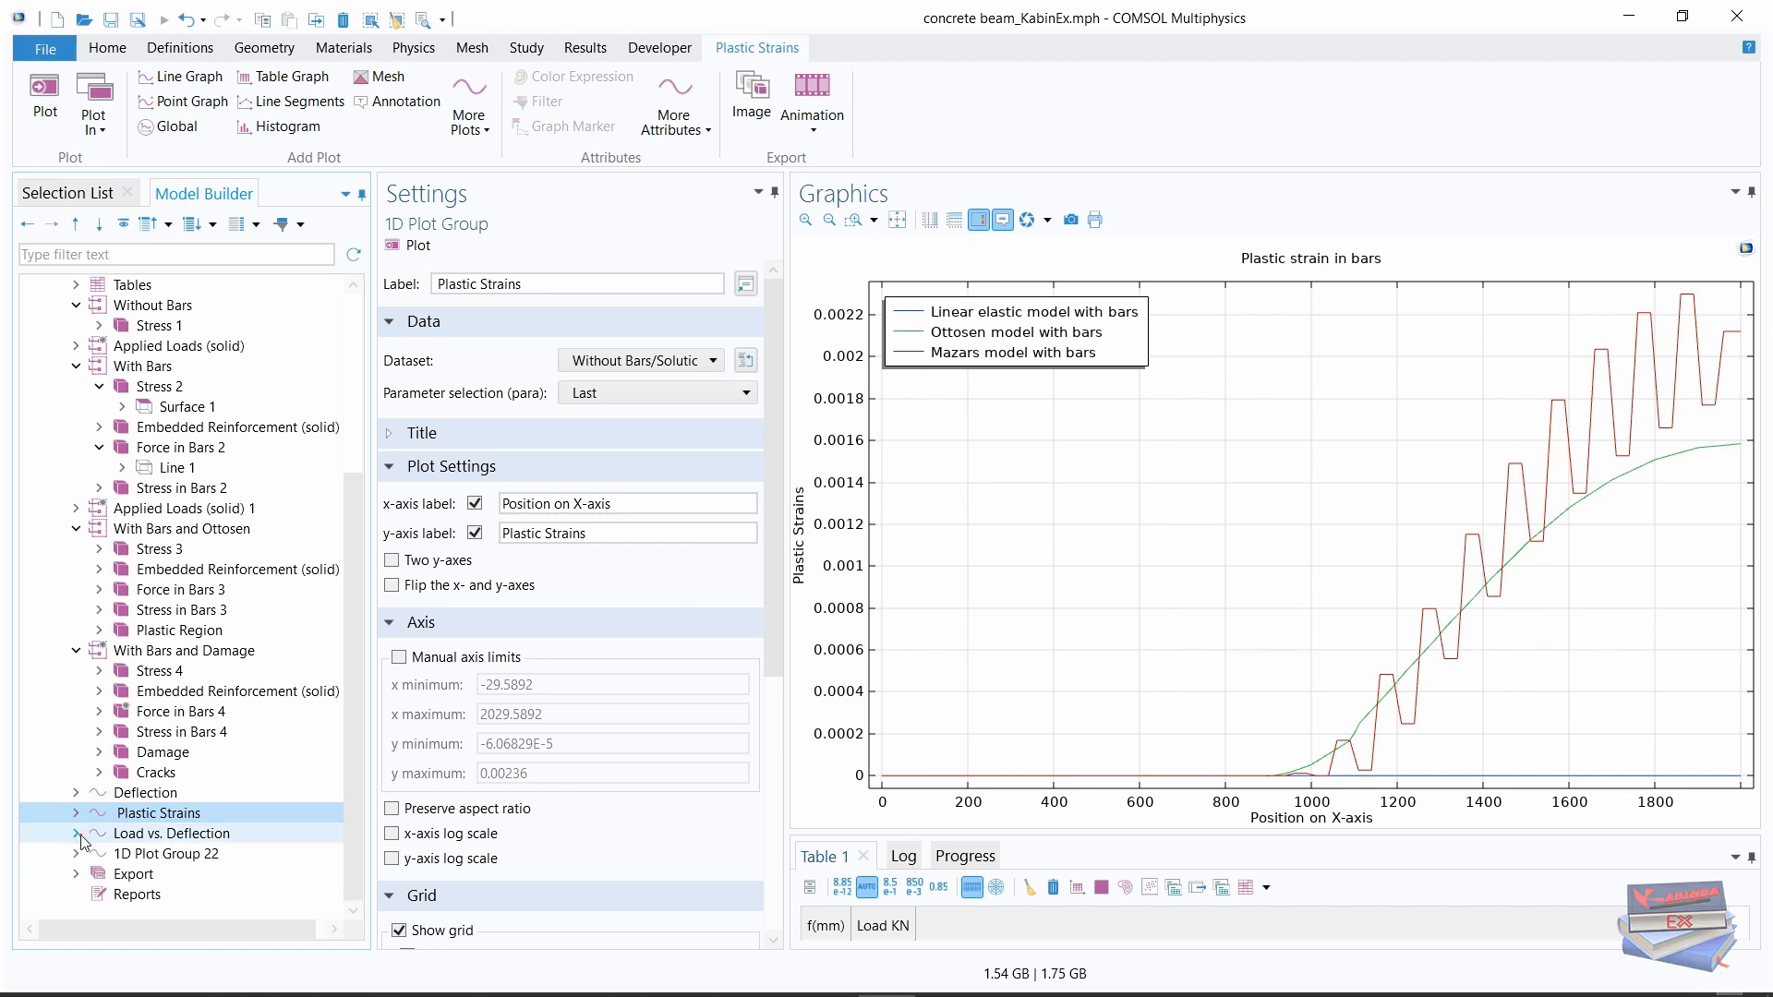